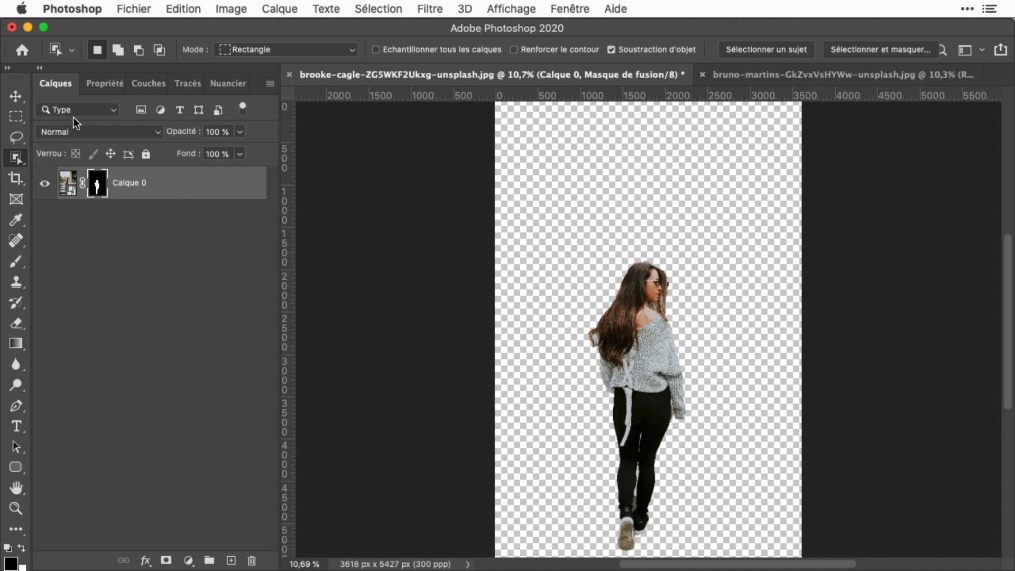
- Move the masked woman into the street photo as a new layer, keeping her centred on the canvas
{"action": "left_click", "coordinate": [16, 97]}
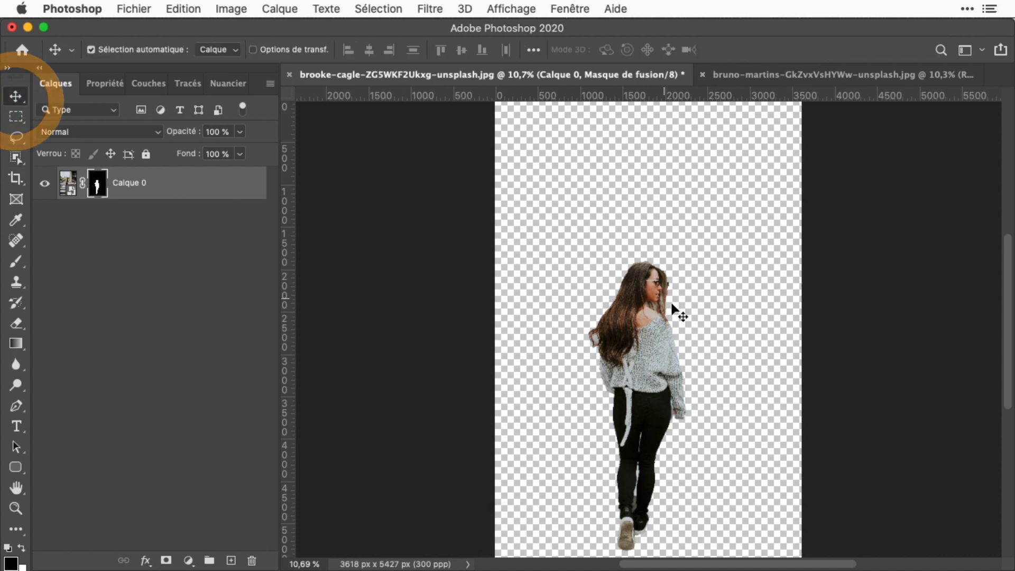
{"action": "left_click_drag", "start_coordinate": [672, 307], "coordinate": [823, 78]}
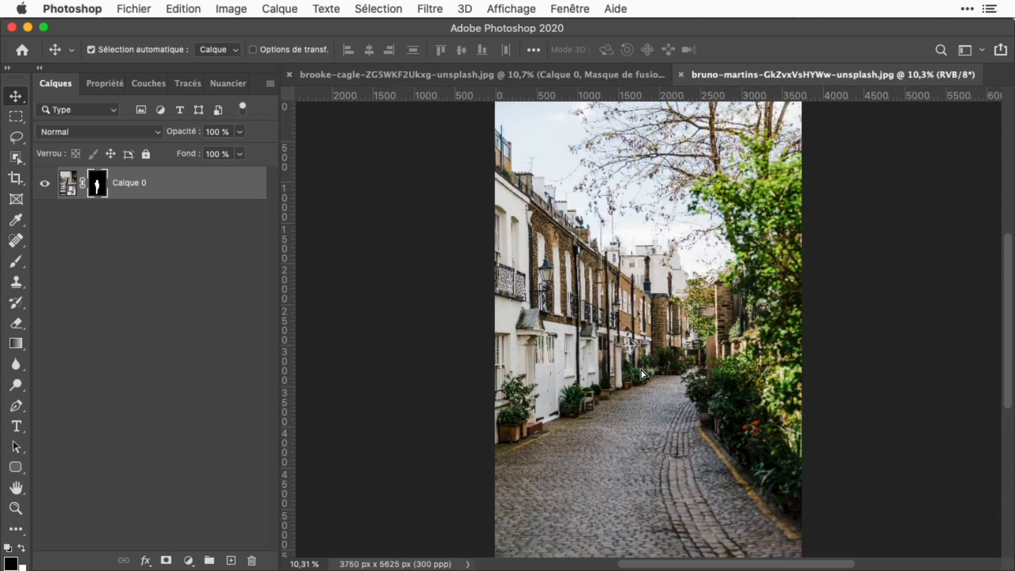
{"action": "key", "text": "shift"}
{"action": "left_click_drag", "start_coordinate": [642, 371], "coordinate": [642, 369]}
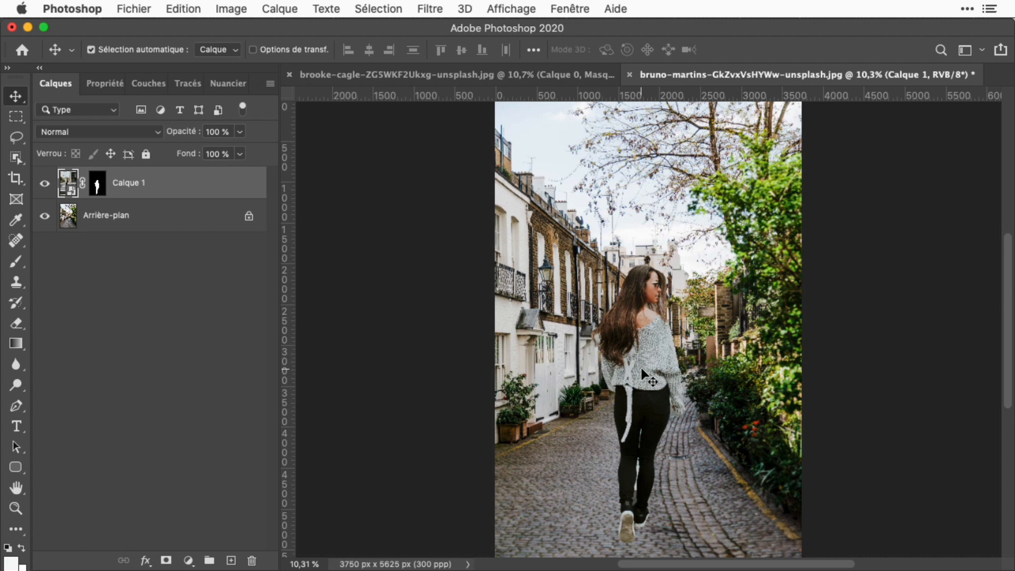
{"action": "left_click", "coordinate": [432, 352]}
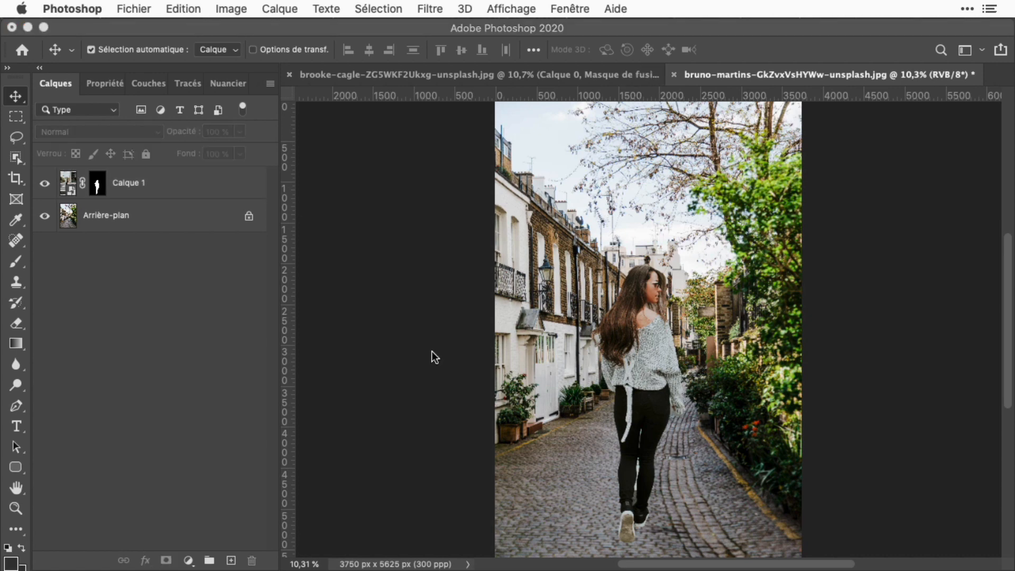
- Hide the woman's layer and draw a 50 px orange Pen line along the base of the left-hand houses, about 3346 × 1775 px
{"action": "left_click", "coordinate": [47, 188]}
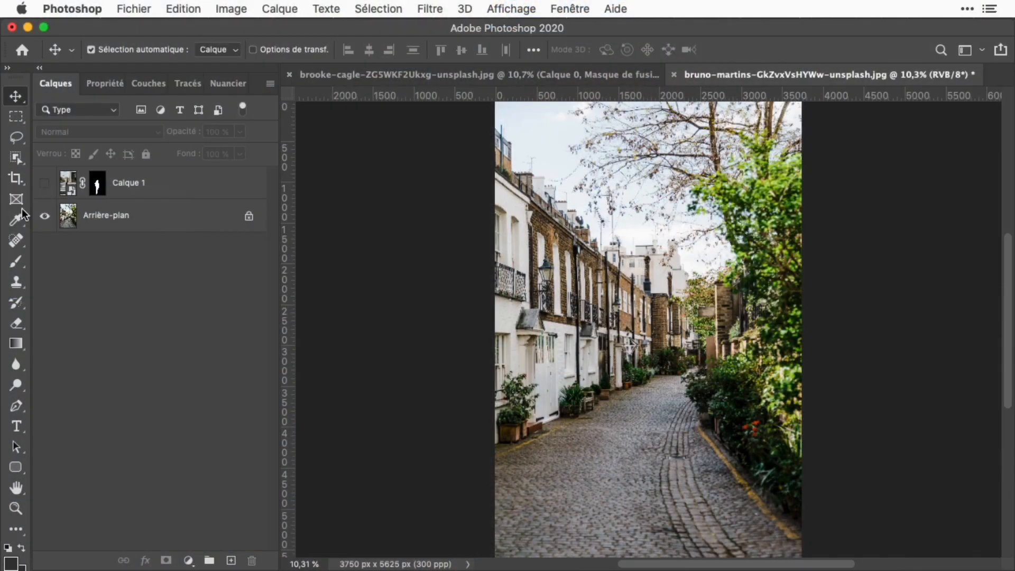
{"action": "left_click", "coordinate": [16, 407]}
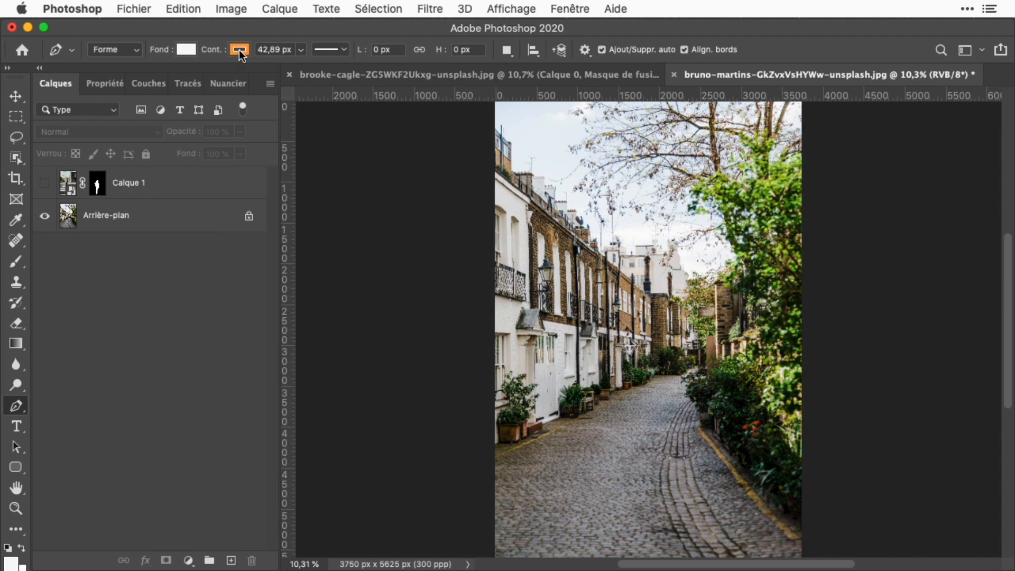
{"action": "left_click", "coordinate": [279, 50]}
{"action": "type", "text": "50"}
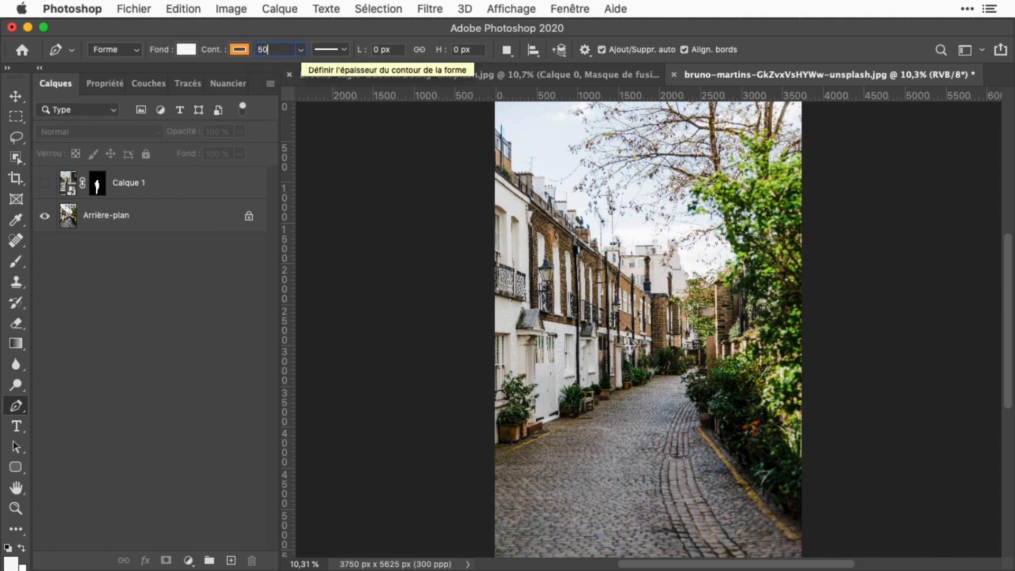
{"action": "left_click", "coordinate": [471, 465]}
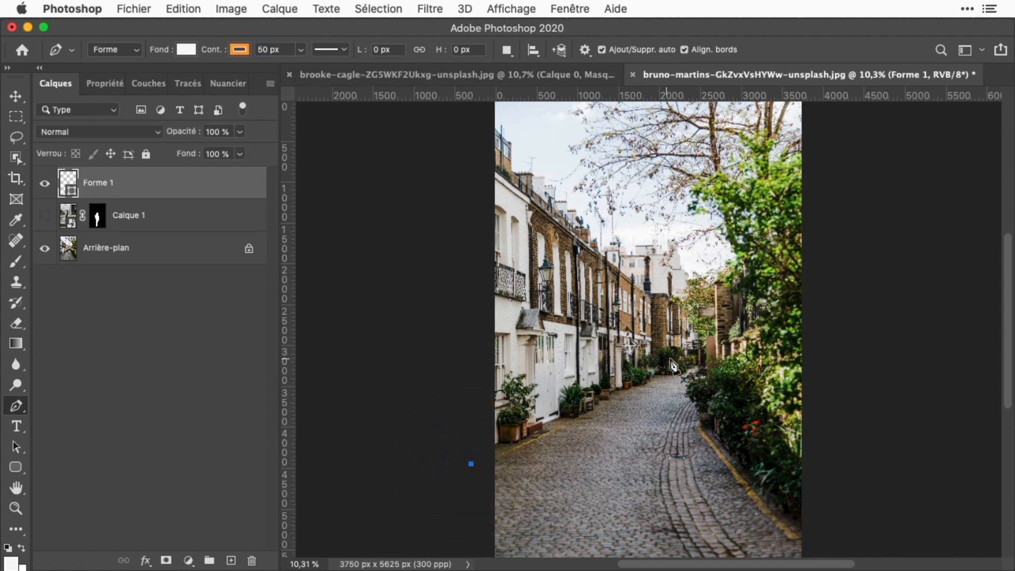
{"action": "left_click", "coordinate": [744, 320]}
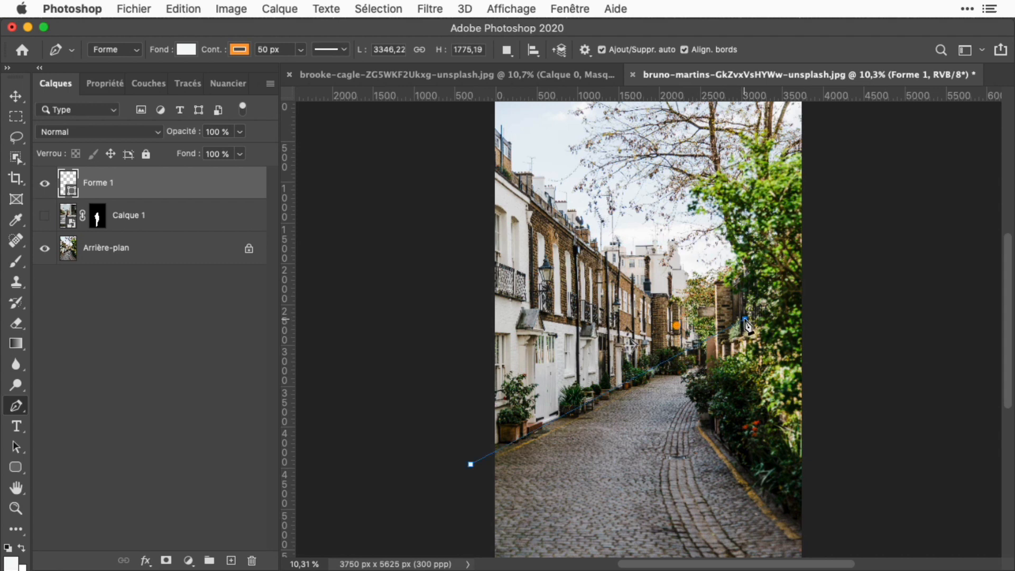
{"action": "left_click", "coordinate": [564, 318], "text": "super"}
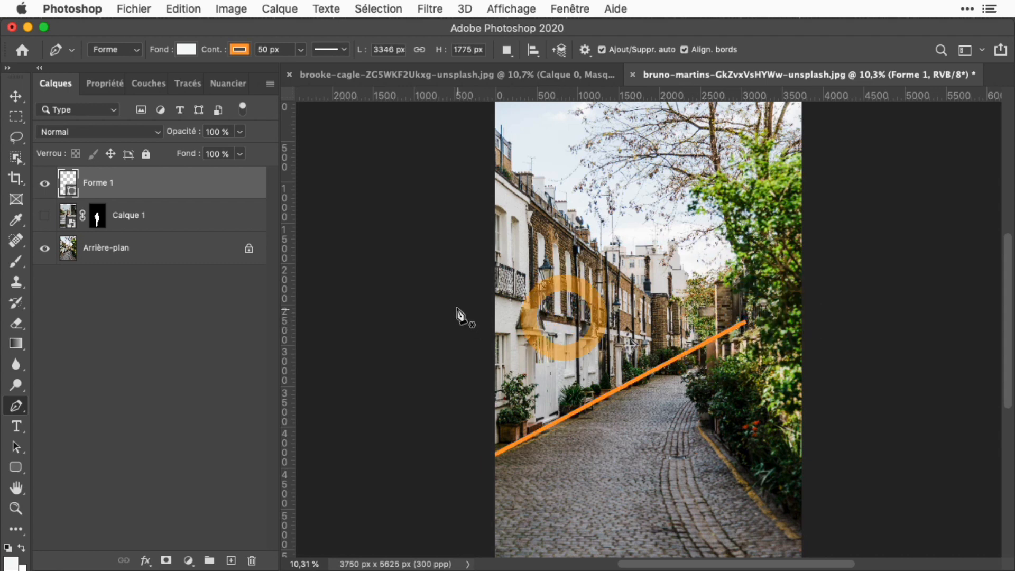
- Draw a second orange Pen line following the mid-height ledges of the left-hand houses, about 3344 × 761 px, and adjust its position
{"action": "left_click", "coordinate": [454, 294]}
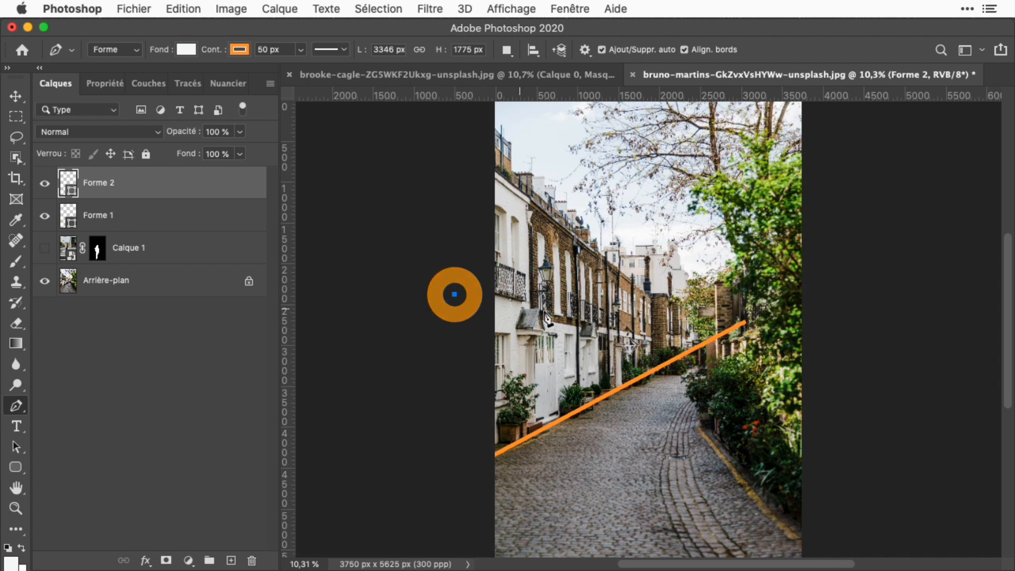
{"action": "left_click", "coordinate": [724, 353]}
{"action": "left_click_drag", "start_coordinate": [727, 354], "coordinate": [728, 357]}
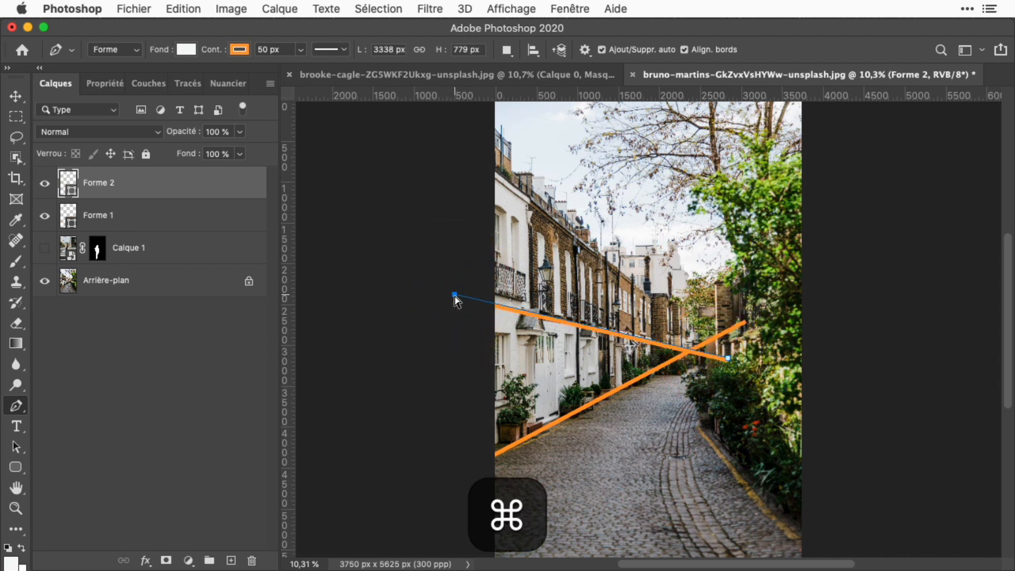
{"action": "left_click_drag", "start_coordinate": [454, 295], "coordinate": [454, 296]}
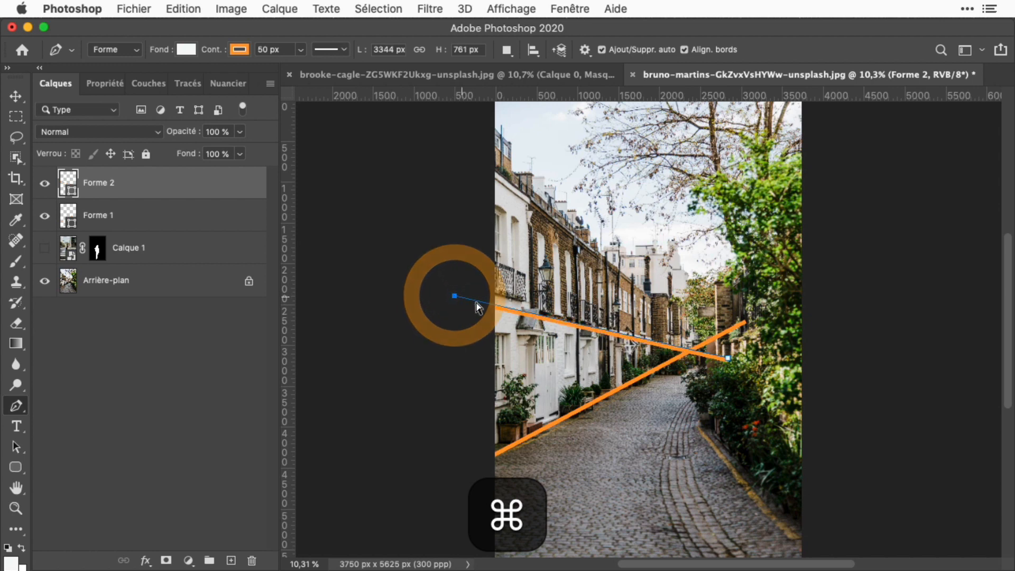
{"action": "left_click", "coordinate": [712, 397], "text": "super"}
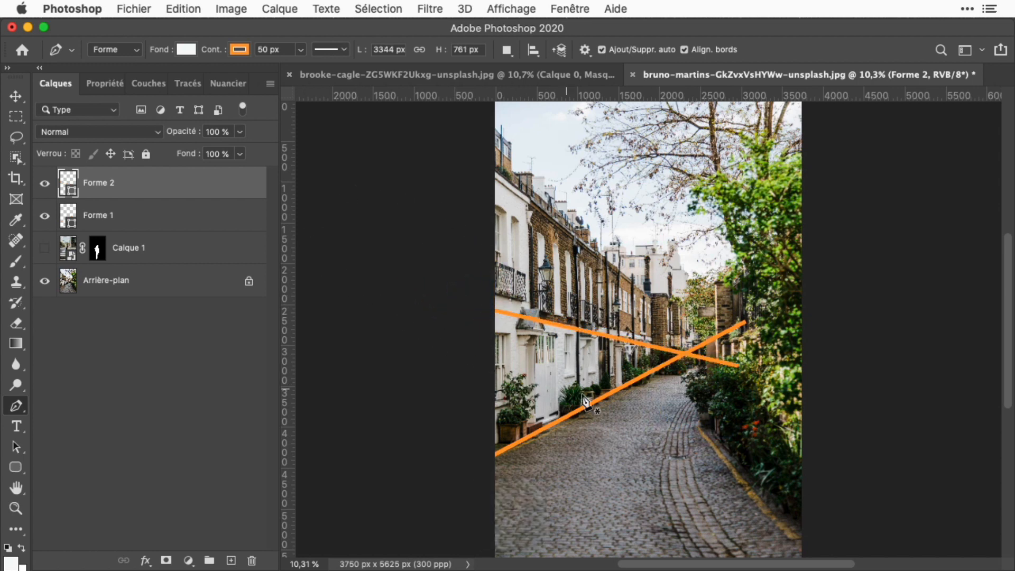
- Draw an orange Pen line along the rooflines of the left-hand houses, about 3130 × 2404 px
{"action": "left_click", "coordinate": [476, 155]}
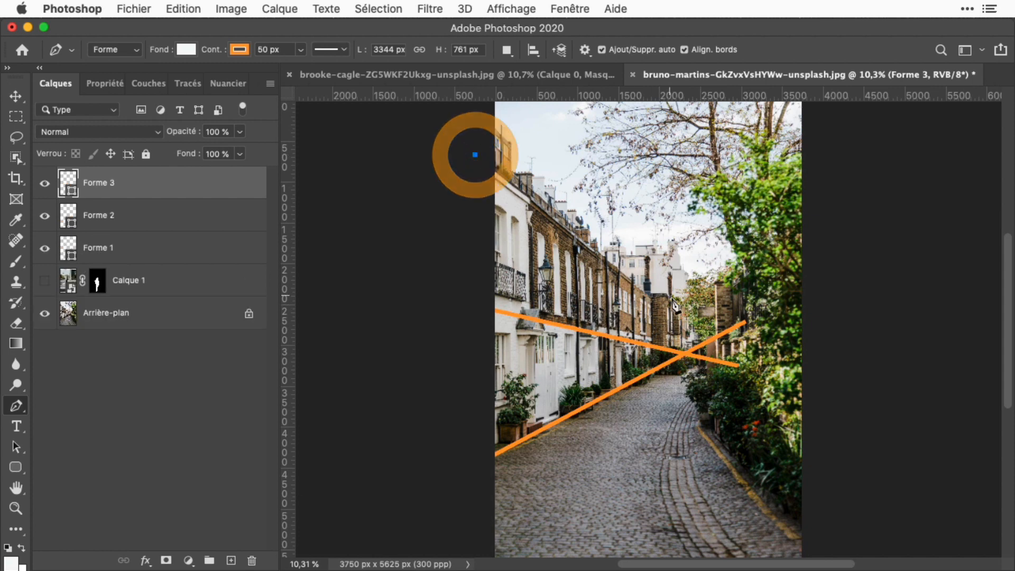
{"action": "left_click", "coordinate": [731, 352]}
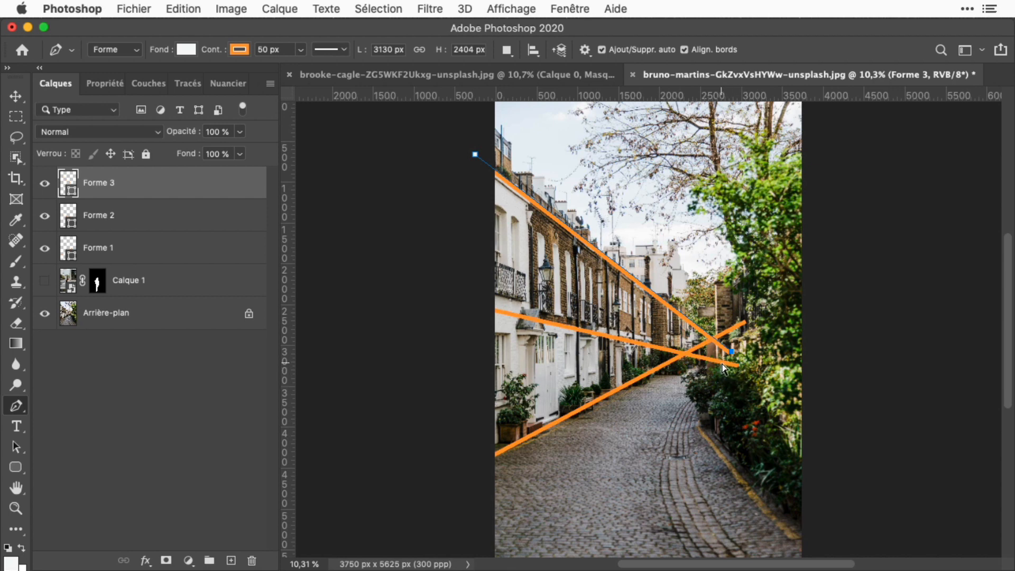
{"action": "left_click", "coordinate": [724, 368]}
- Draw a horizontal horizon line across the whole photo, passing through the point where the roofline and ground lines cross
{"action": "left_click", "coordinate": [465, 339]}
{"action": "left_click", "coordinate": [848, 339], "text": "shift"}
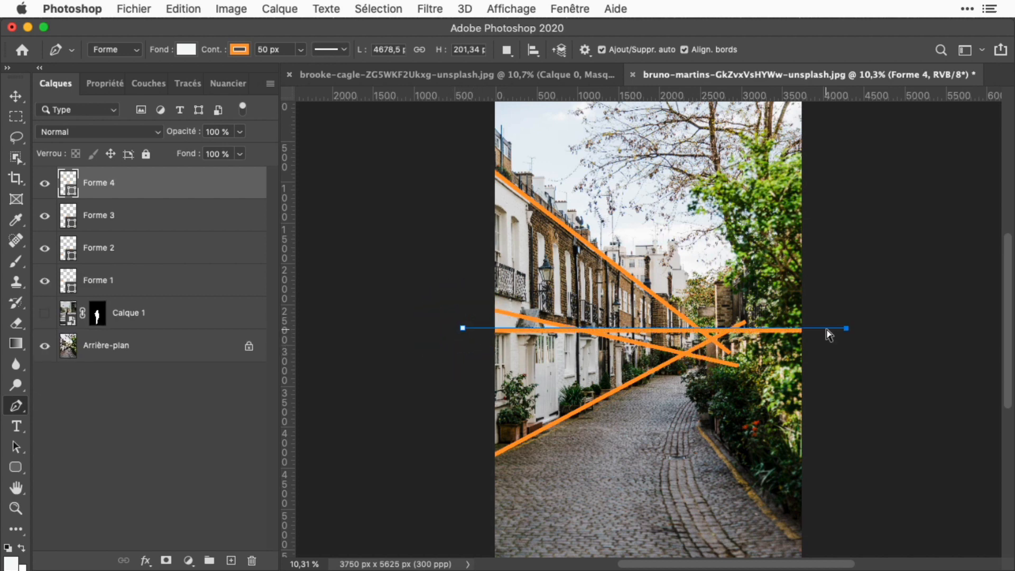
{"action": "left_click", "coordinate": [832, 345]}
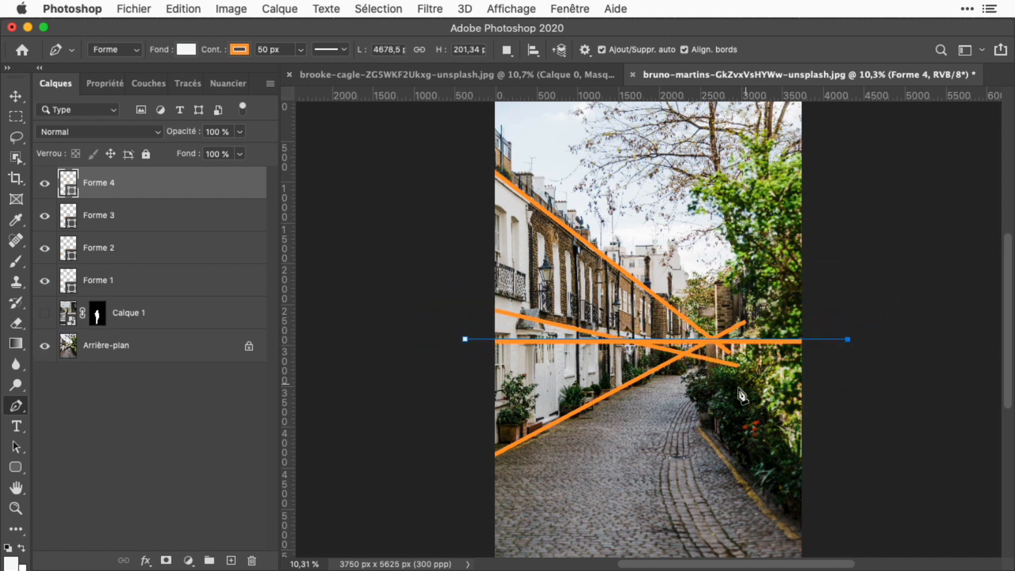
- Delete the Forme 2 layer holding the perspective line on the houses' mid-height ledges
{"action": "key", "text": "a"}
{"action": "left_click", "coordinate": [103, 251]}
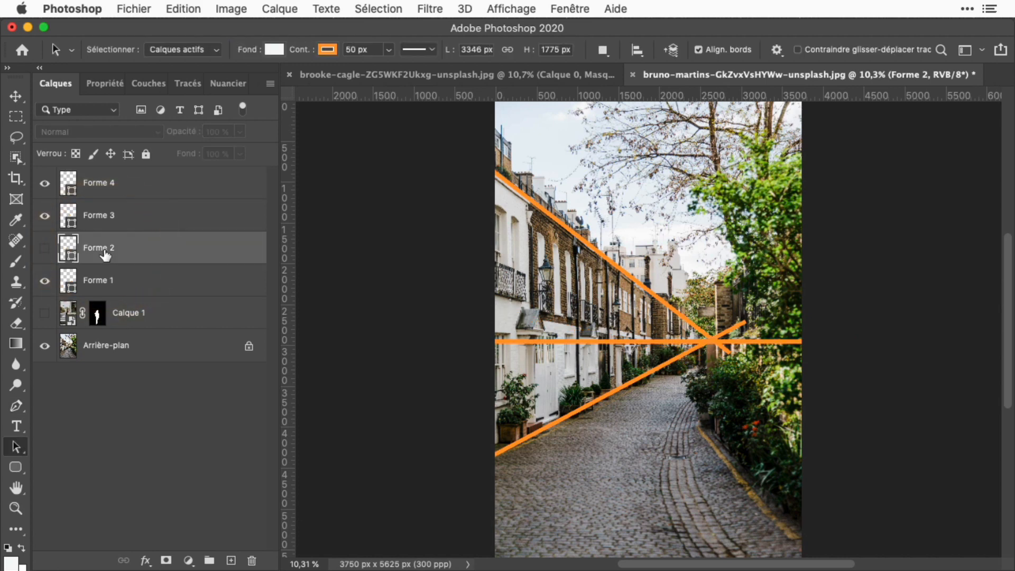
{"action": "left_click", "coordinate": [46, 249]}
{"action": "left_click", "coordinate": [366, 376]}
{"action": "key", "text": "Delete"}
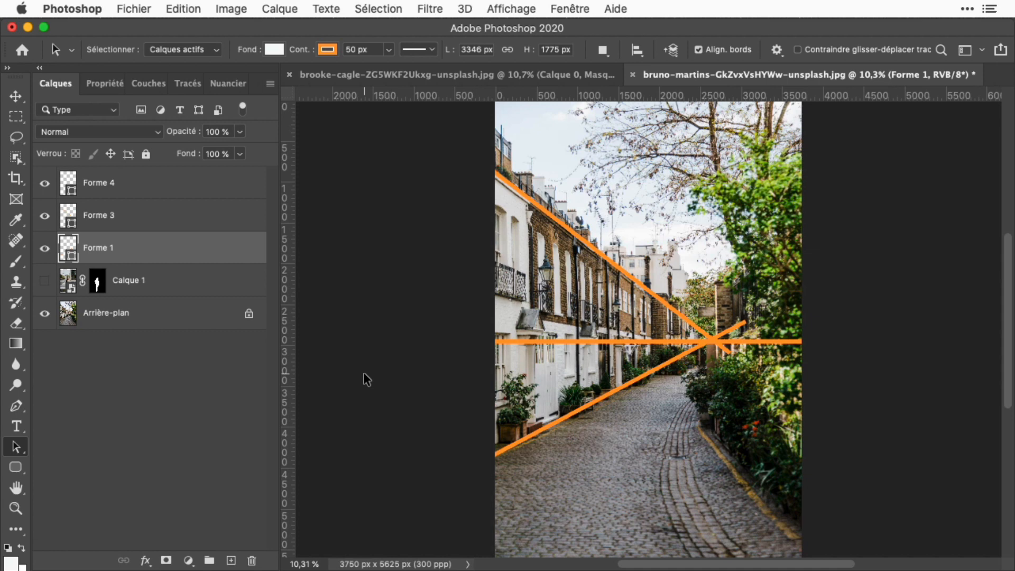
- Group the three remaining line layers under the name PERSP1 and hide the group
{"action": "left_click", "coordinate": [159, 186]}
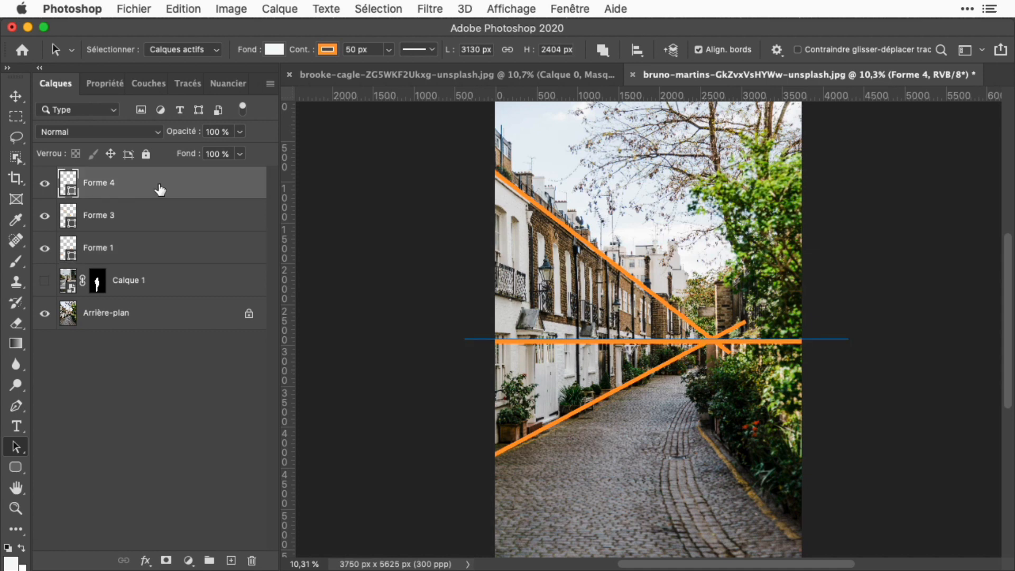
{"action": "left_click", "coordinate": [156, 249], "text": "shift"}
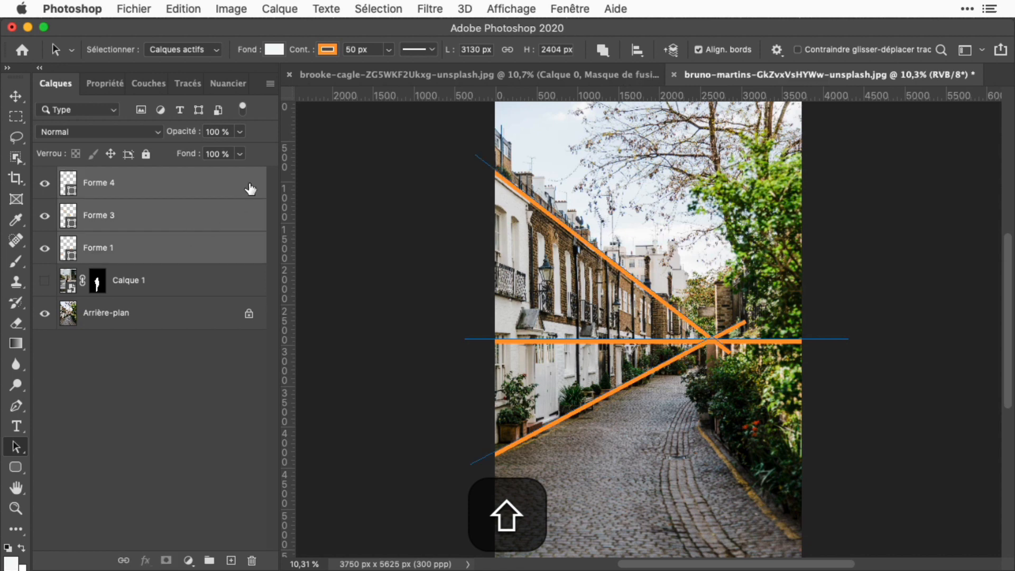
{"action": "left_click", "coordinate": [271, 84]}
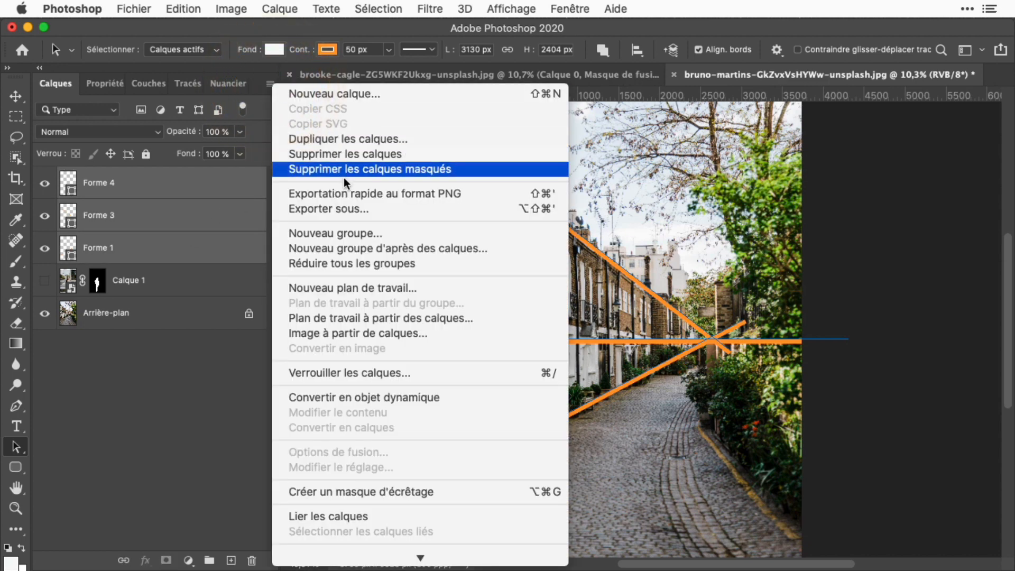
{"action": "left_click", "coordinate": [352, 249]}
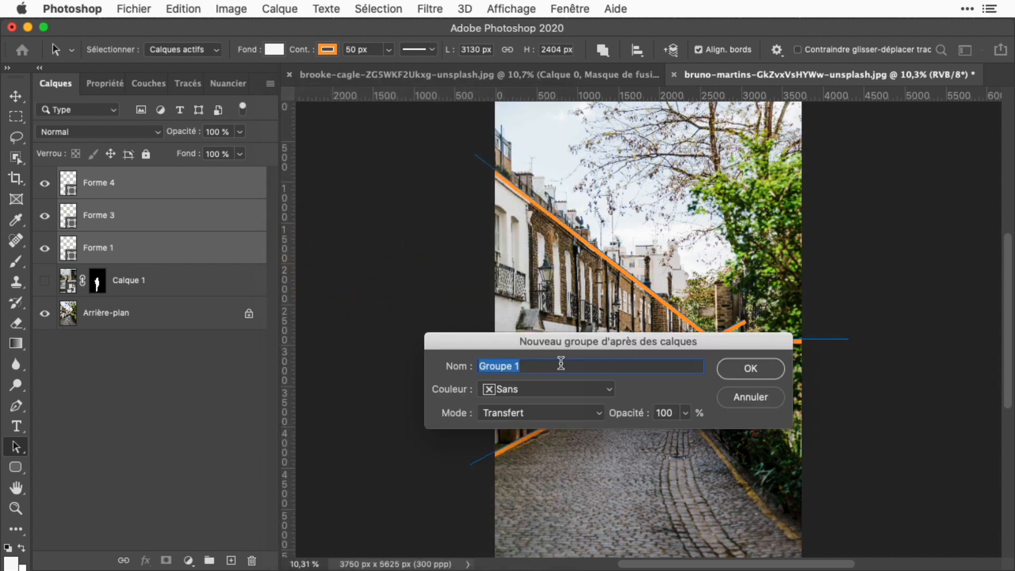
{"action": "type", "text": "PERSP1"}
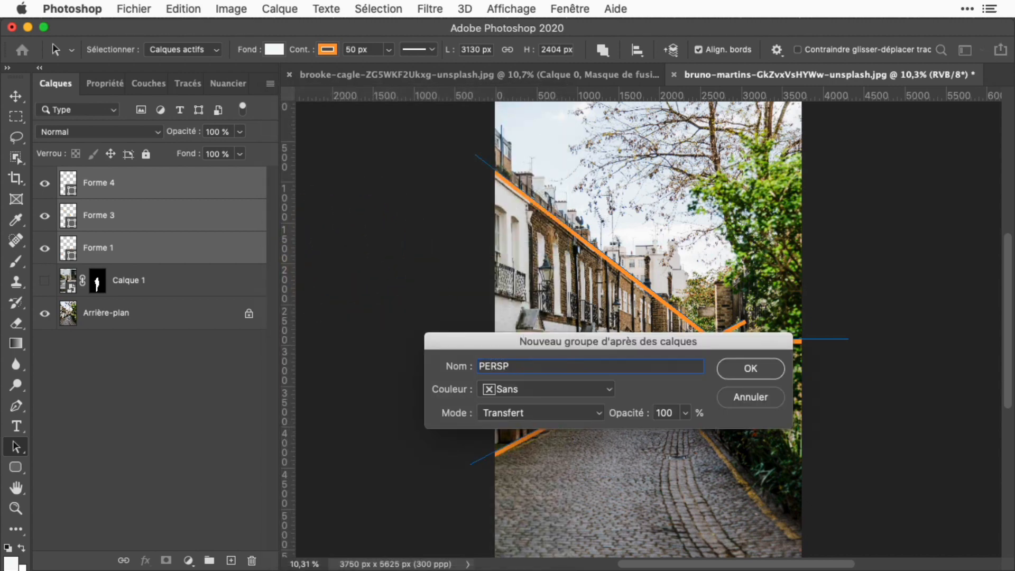
{"action": "left_click", "coordinate": [751, 370]}
{"action": "left_click", "coordinate": [45, 178]}
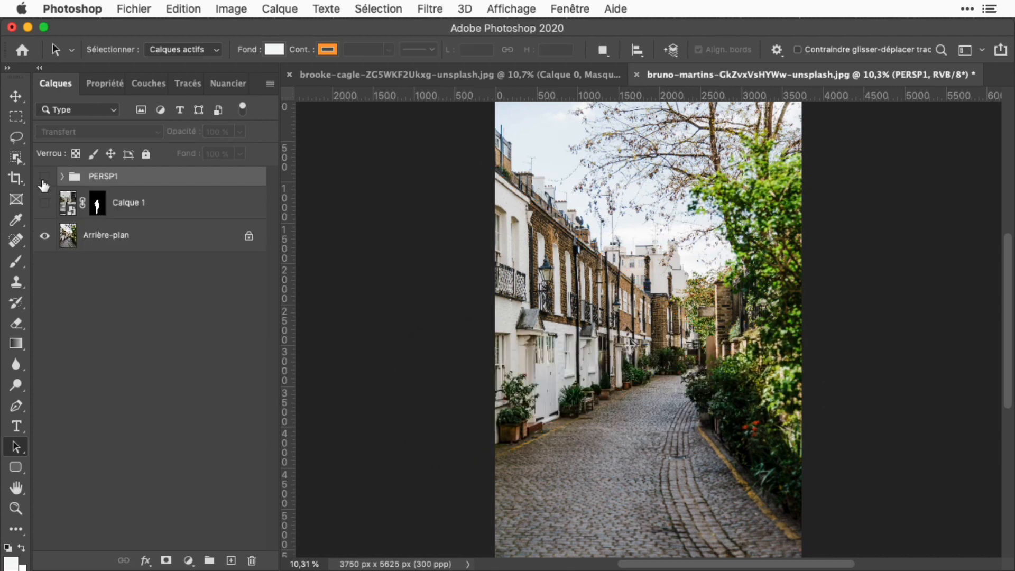
- Show the woman's layer Calque 1 and disable its layer mask to reveal her original crosswalk background
{"action": "left_click", "coordinate": [44, 203]}
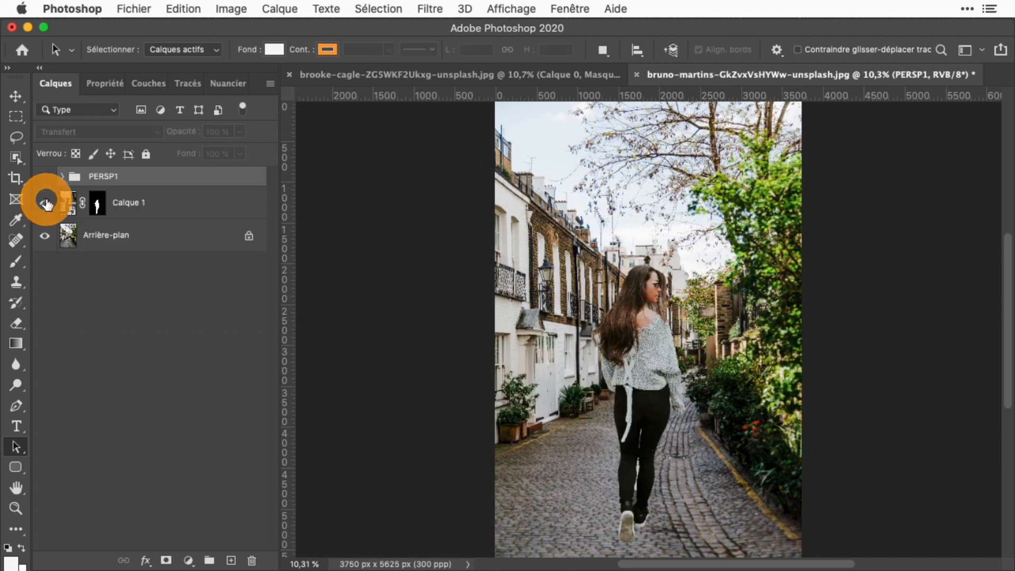
{"action": "left_click", "coordinate": [97, 205], "text": "shift"}
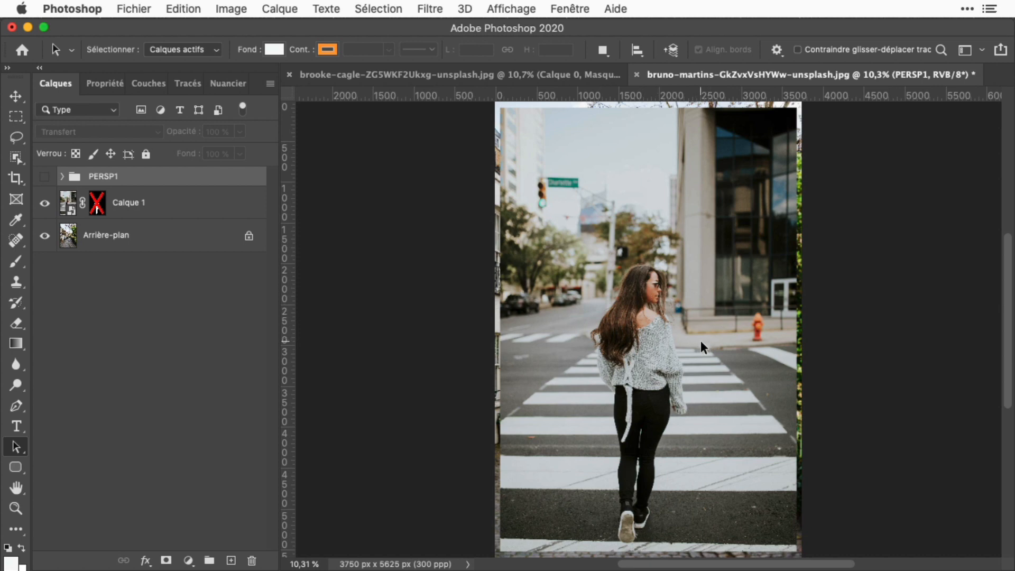
{"action": "left_click", "coordinate": [352, 174]}
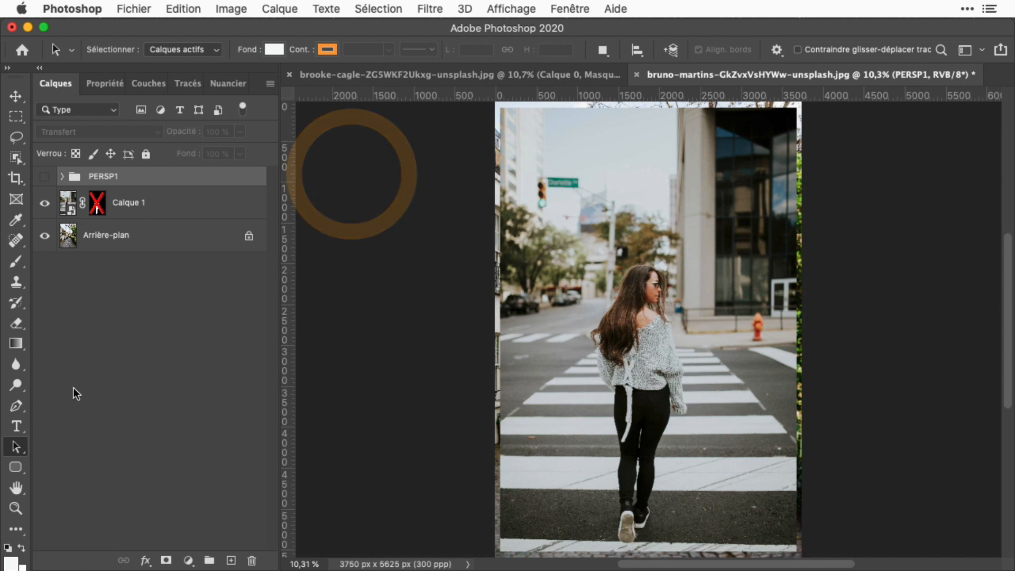
- Draw a light green 50 px Pen line along the left ends of the crosswalk stripes, about 2668 × 2136 px
{"action": "left_click", "coordinate": [17, 407]}
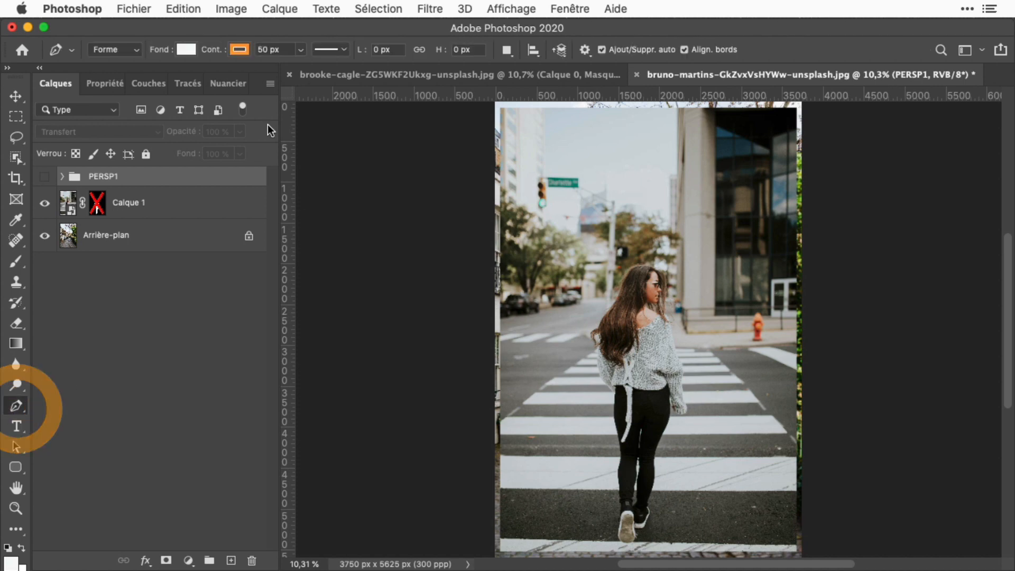
{"action": "left_click", "coordinate": [242, 52]}
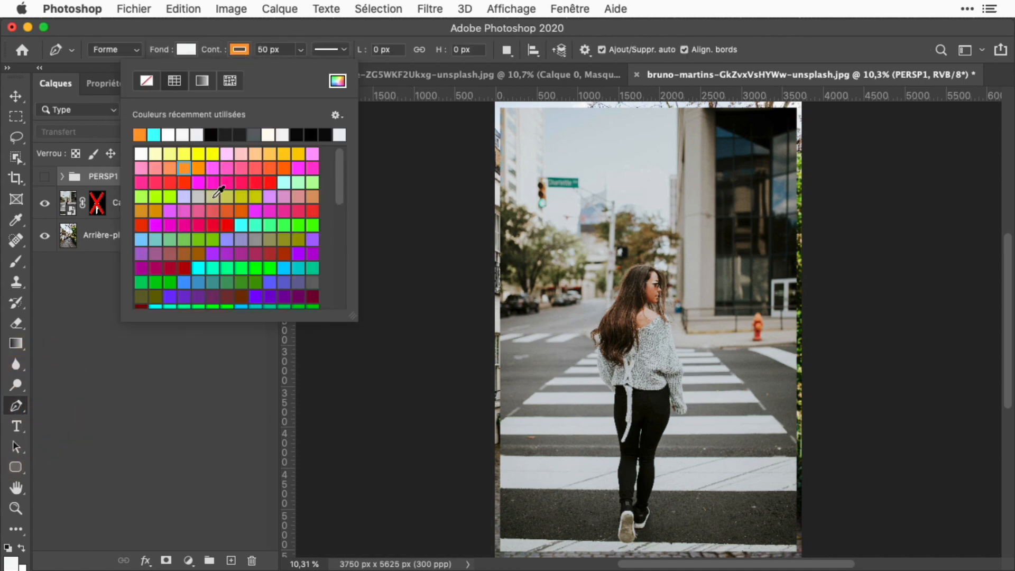
{"action": "left_click", "coordinate": [141, 196]}
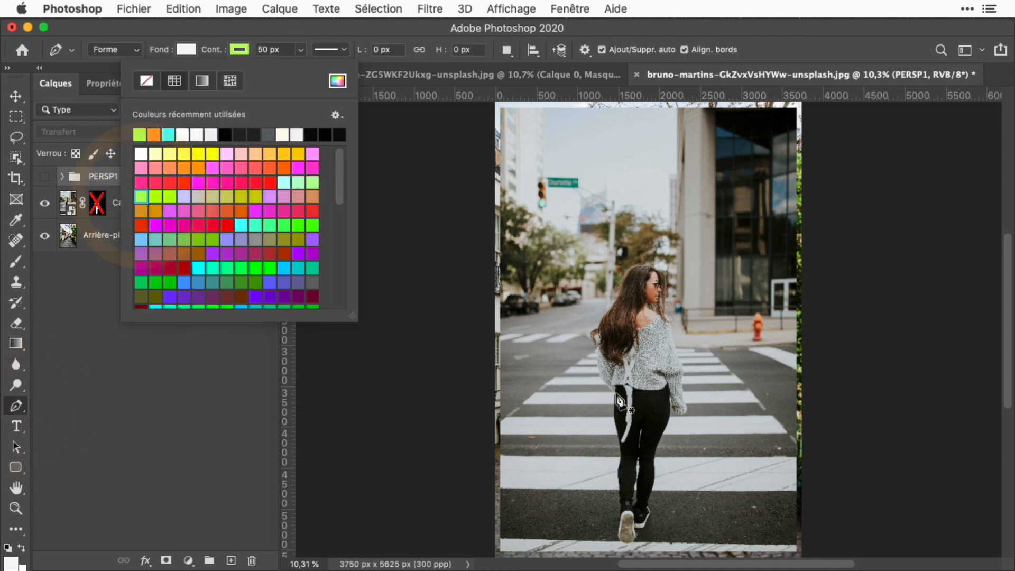
{"action": "left_click", "coordinate": [488, 436]}
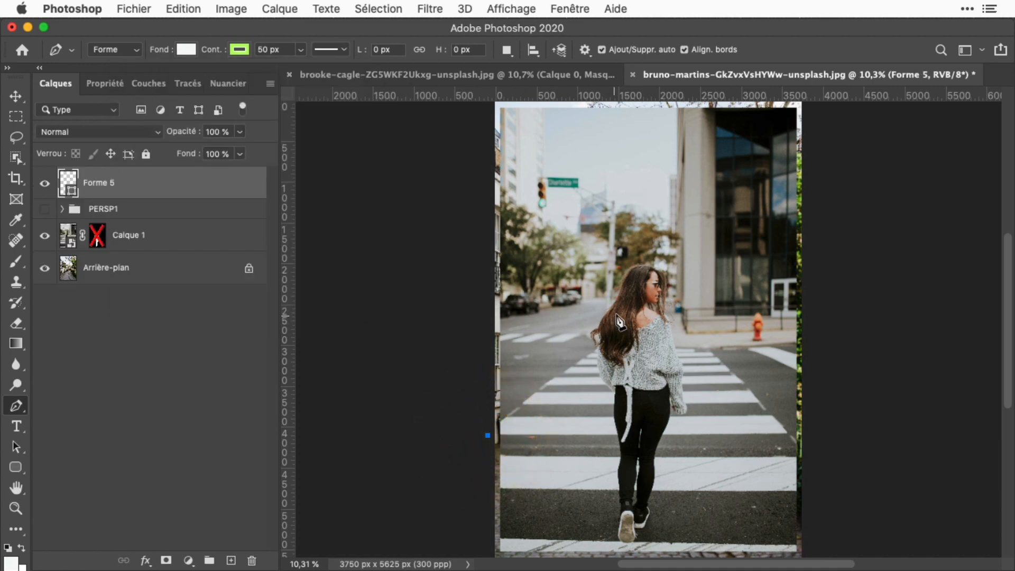
{"action": "left_click", "coordinate": [694, 252]}
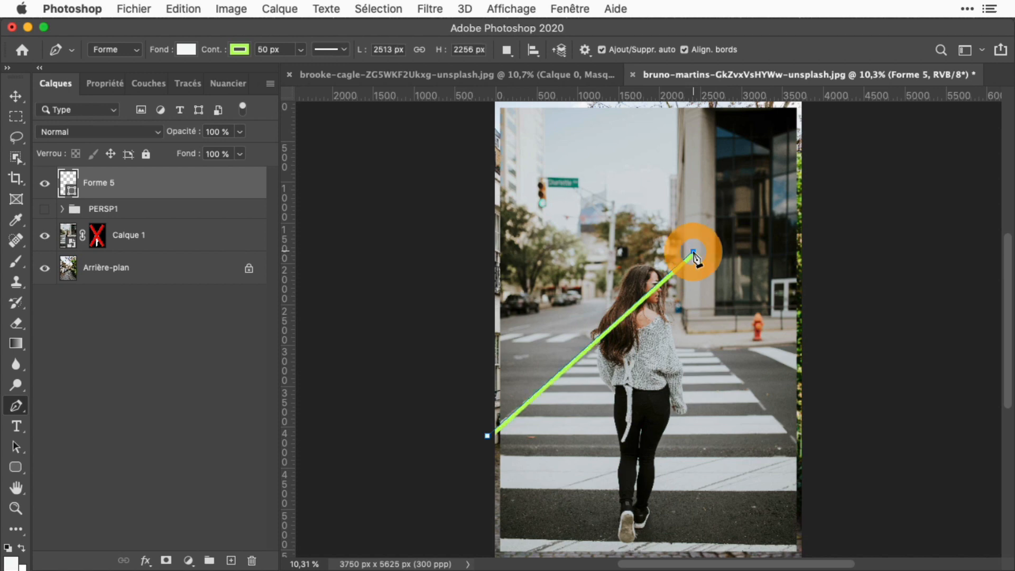
{"action": "left_click_drag", "start_coordinate": [693, 252], "coordinate": [706, 262]}
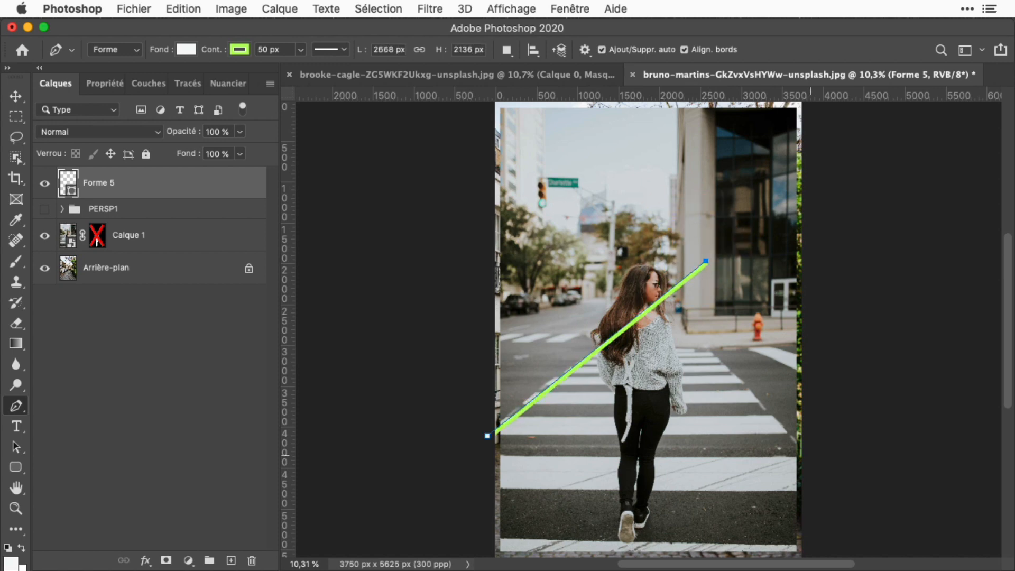
- Draw a second green 50 px Pen line along the right ends of the crosswalk stripes, about 1773 × 1915 px
{"action": "key", "text": "Return"}
{"action": "left_click", "coordinate": [799, 446]}
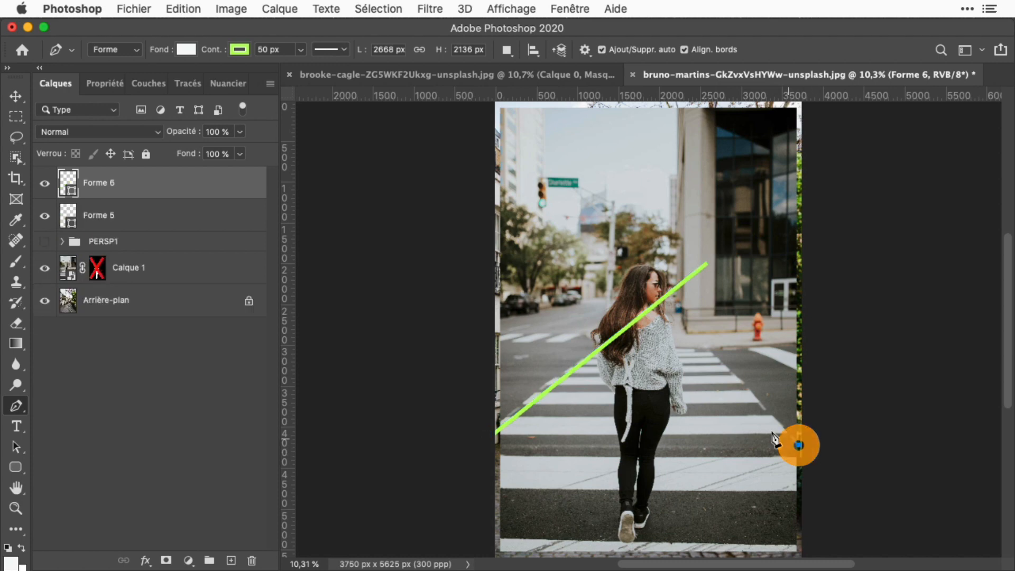
{"action": "left_click", "coordinate": [664, 284]}
{"action": "left_click_drag", "start_coordinate": [664, 286], "coordinate": [656, 294]}
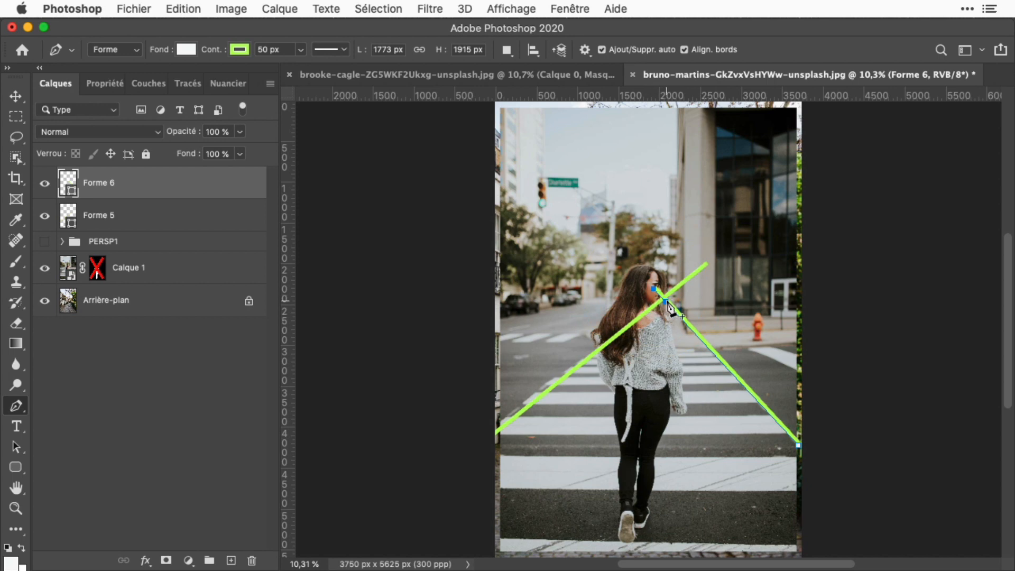
{"action": "left_click", "coordinate": [697, 306], "text": "super"}
- Draw a horizontal green horizon line about 4329 px wide and align it with the crossing point of the two green perspective lines
{"action": "left_click", "coordinate": [472, 302]}
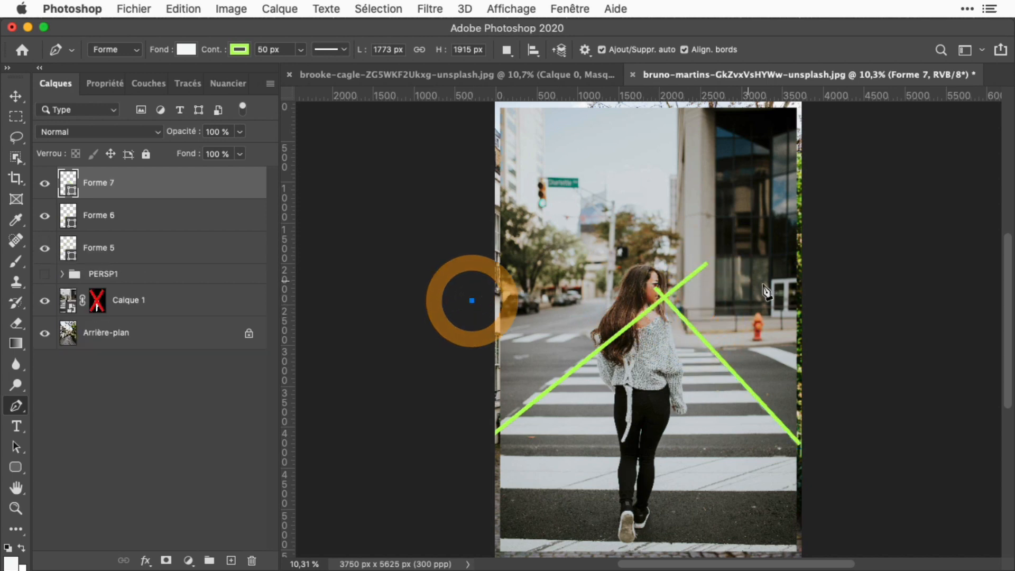
{"action": "left_click", "coordinate": [826, 301]}
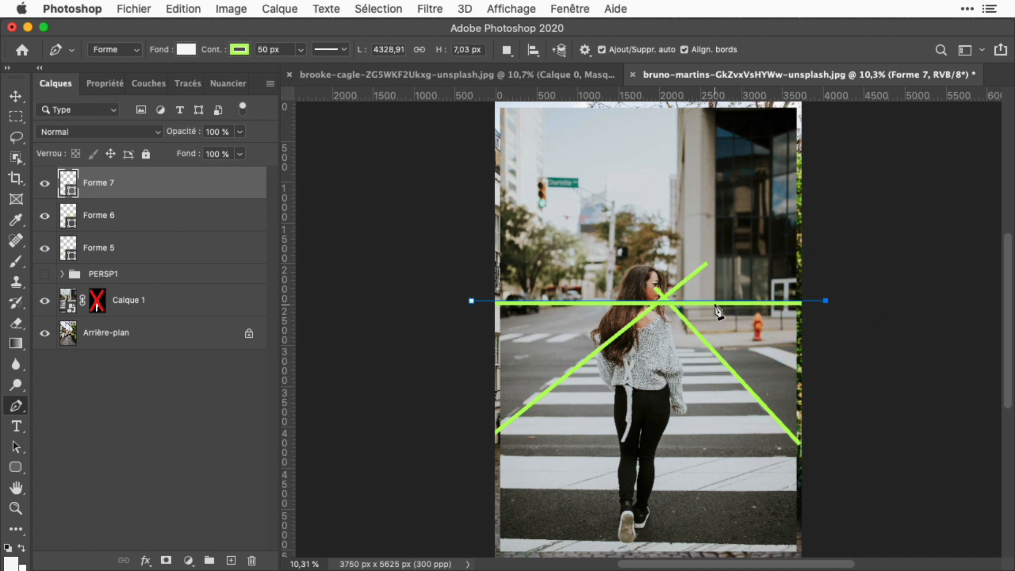
{"action": "left_click_drag", "start_coordinate": [745, 302], "coordinate": [744, 299]}
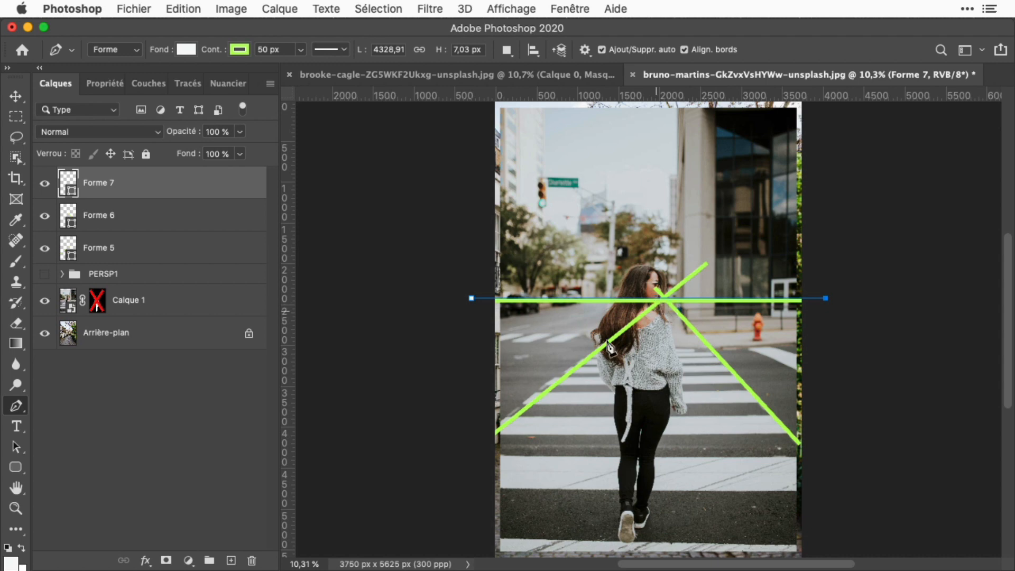
- Group the three green line layers under the name PERSP2 and show the PERSP1 group again
{"action": "left_click", "coordinate": [148, 251], "text": "shift"}
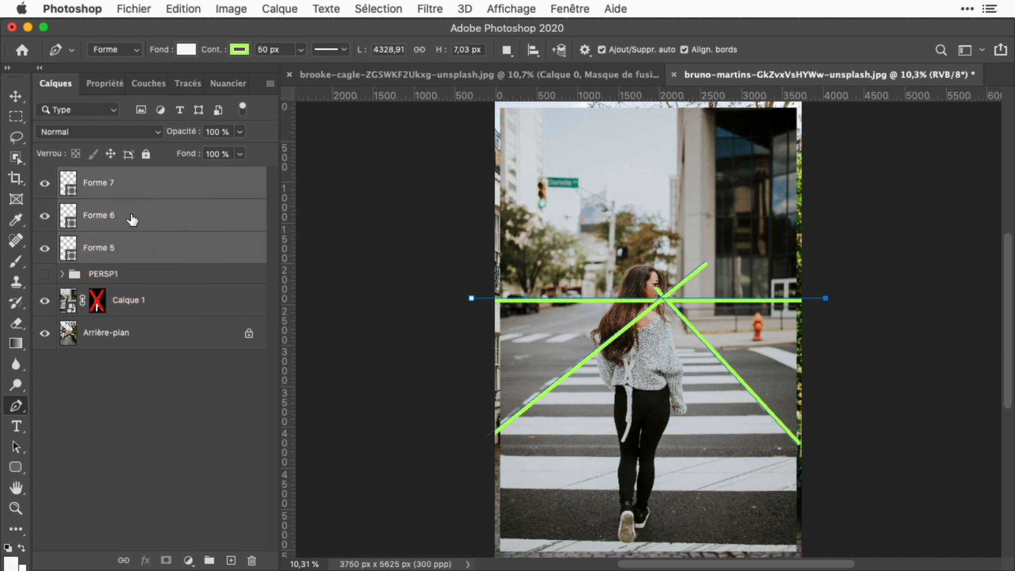
{"action": "left_click", "coordinate": [266, 84]}
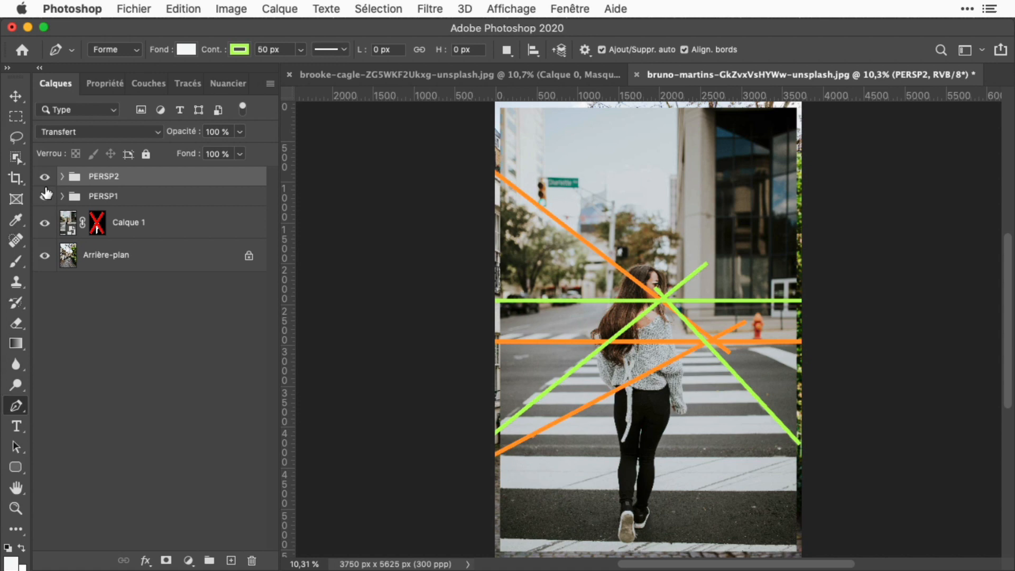
{"action": "left_click", "coordinate": [158, 360]}
{"action": "key", "text": "v"}
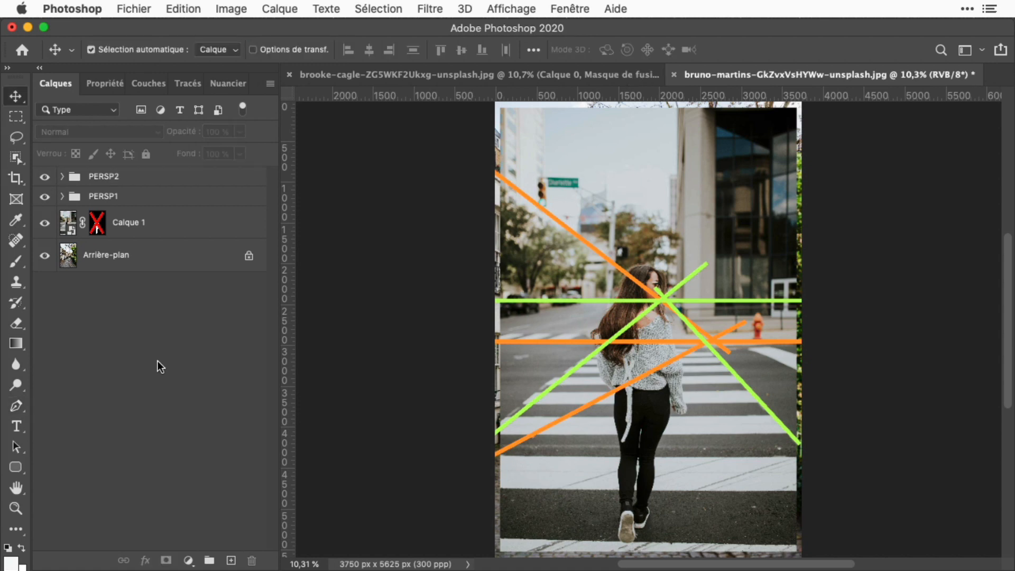
- Re-enable Calque 1's mask and move Calque 1 together with PERSP2 until the green vanishing point sits on the orange one
{"action": "left_click", "coordinate": [97, 222], "text": "shift"}
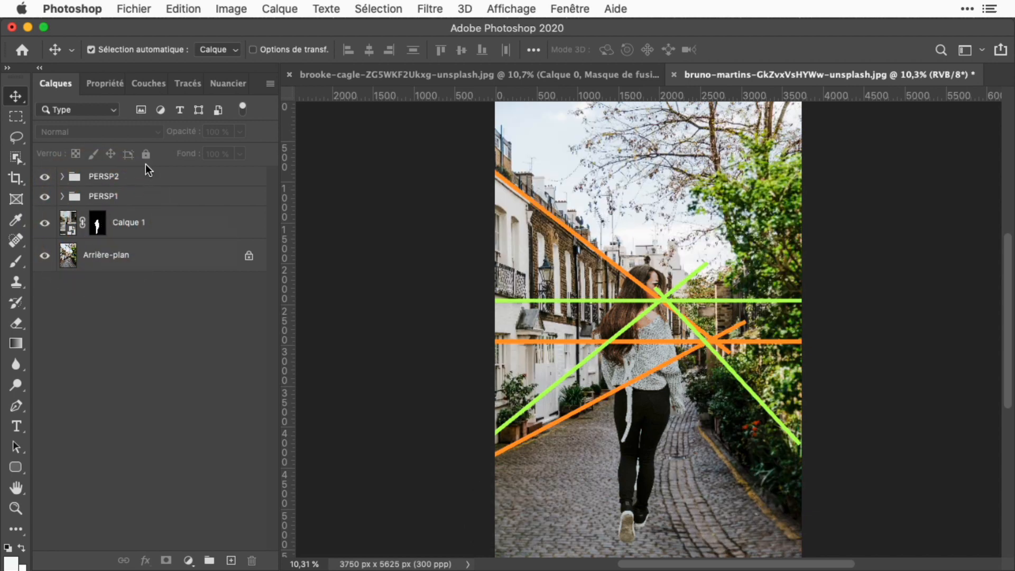
{"action": "left_click", "coordinate": [134, 179]}
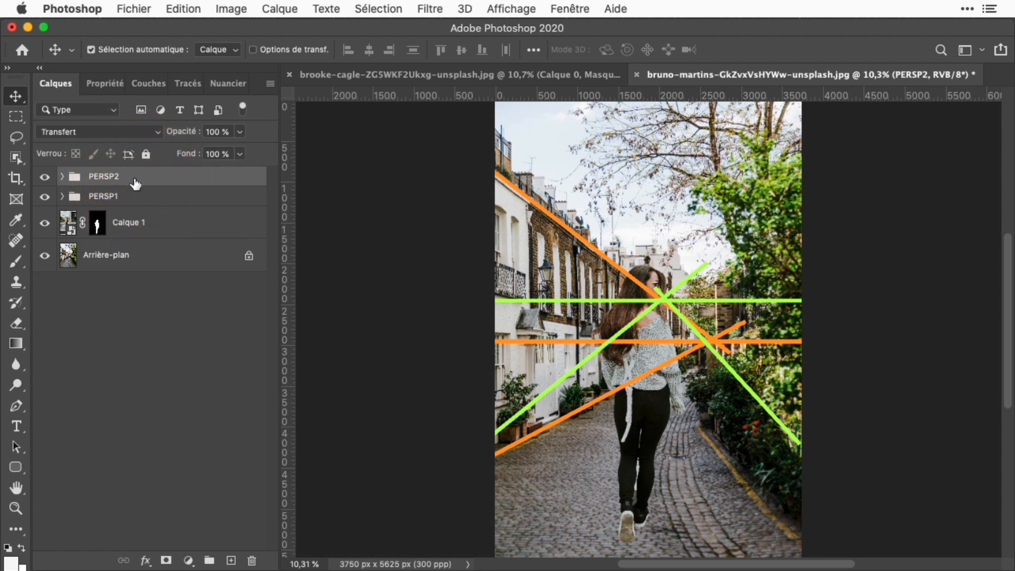
{"action": "left_click", "coordinate": [158, 231], "text": "super"}
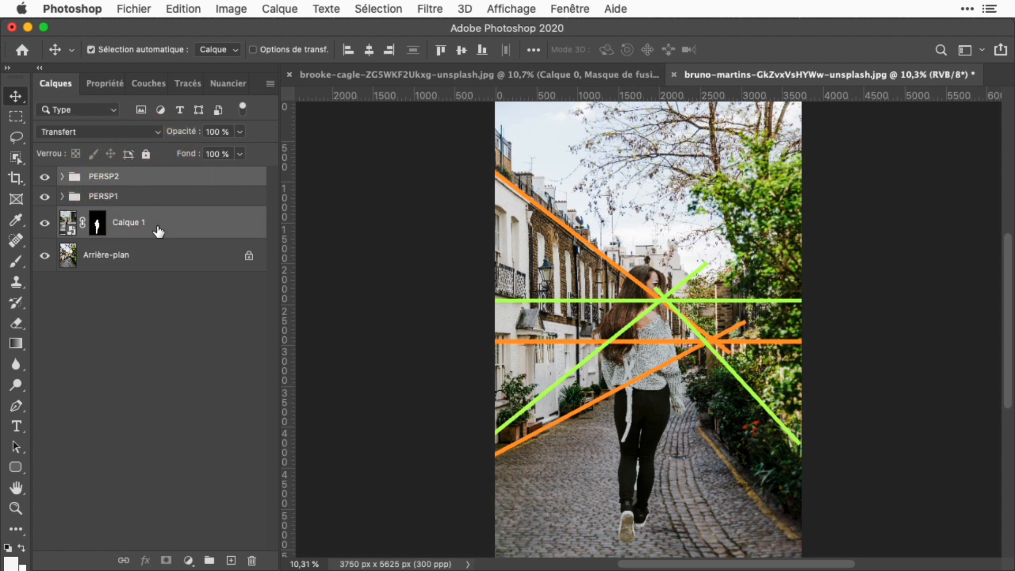
{"action": "key", "text": "super+t"}
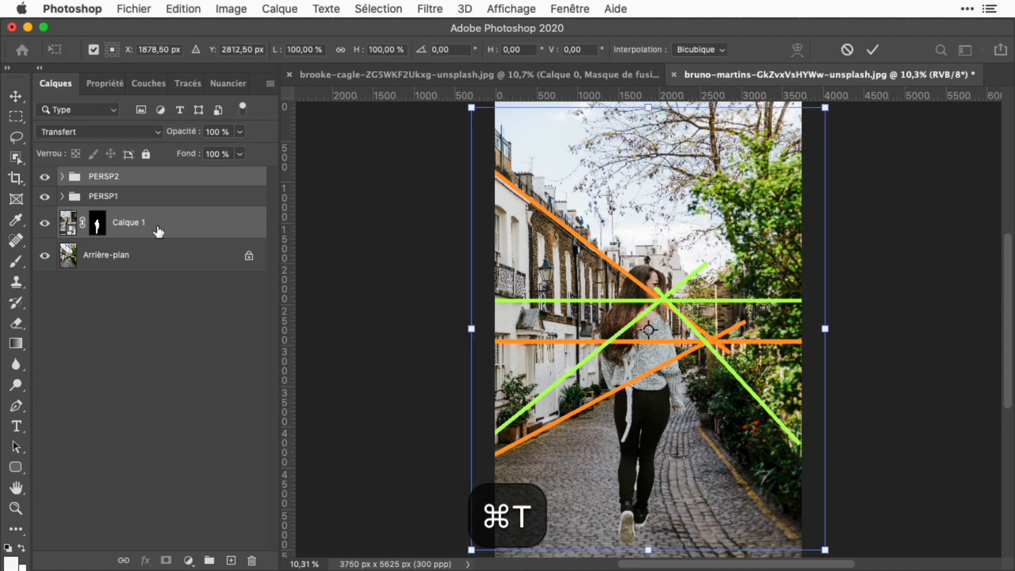
{"action": "left_click_drag", "start_coordinate": [564, 324], "coordinate": [611, 363]}
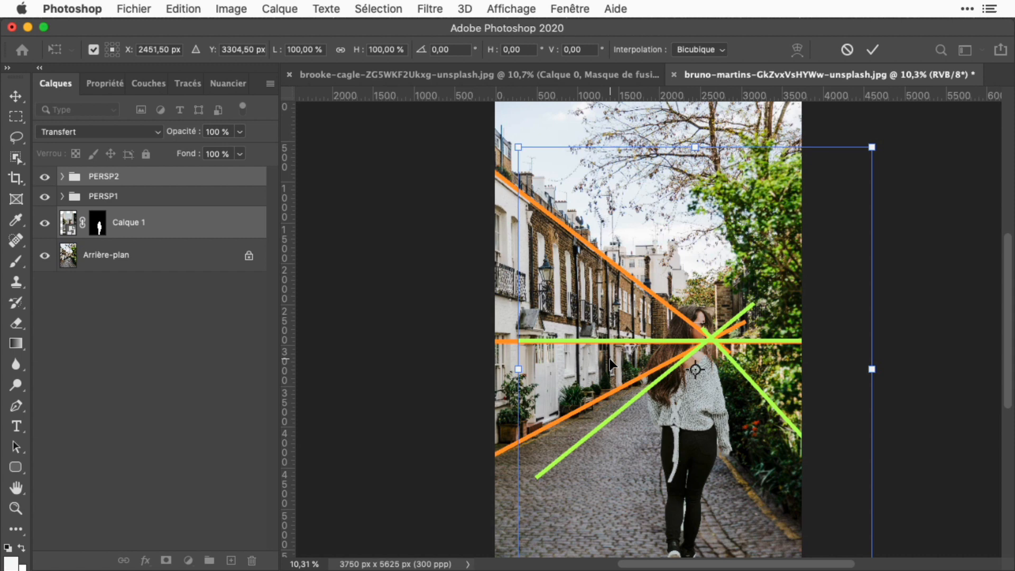
- Apply the move, hide the PERSP1 and PERSP2 groups, and deselect all layers
{"action": "left_click", "coordinate": [45, 196]}
{"action": "left_click", "coordinate": [45, 176]}
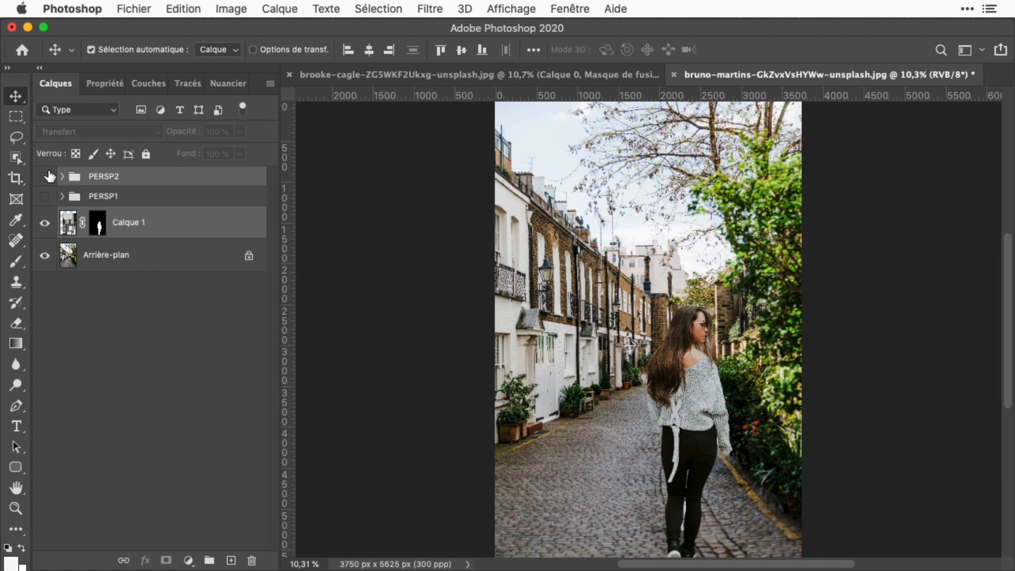
{"action": "left_click", "coordinate": [142, 284]}
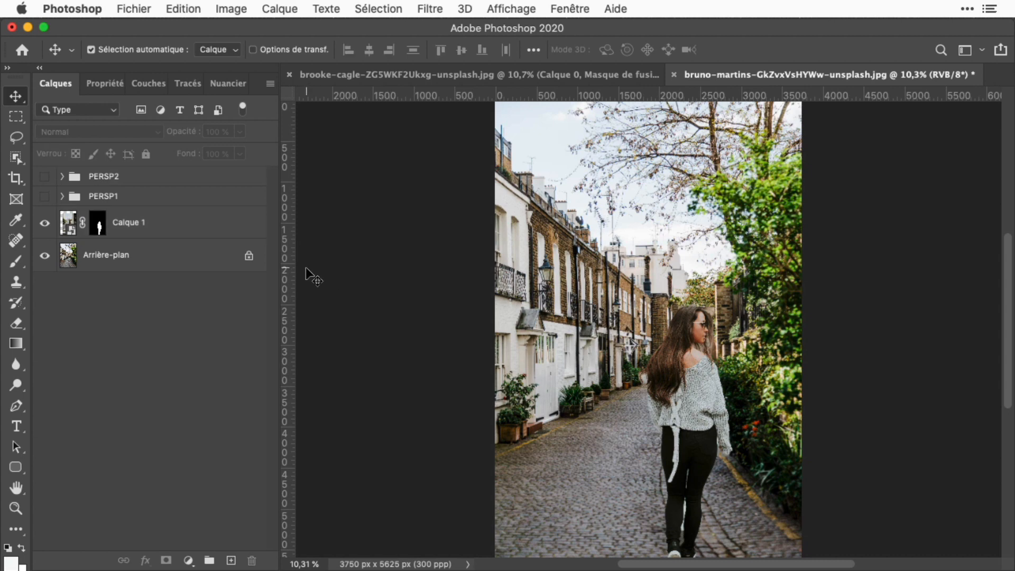
- Show PERSP1, start a free transform on Calque 1, and place its reference point on the orange lines' vanishing point
{"action": "left_click", "coordinate": [168, 229]}
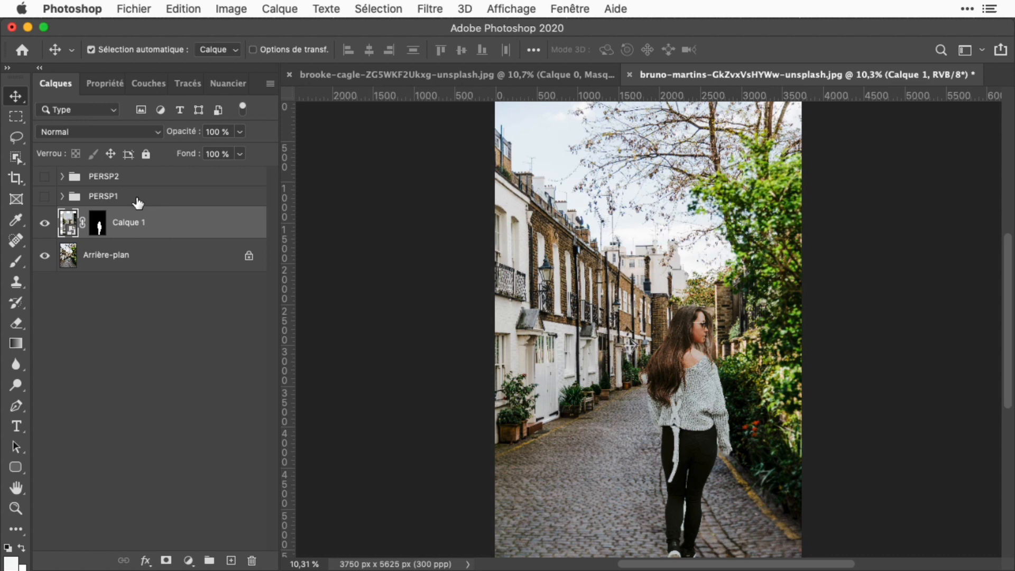
{"action": "left_click", "coordinate": [44, 196]}
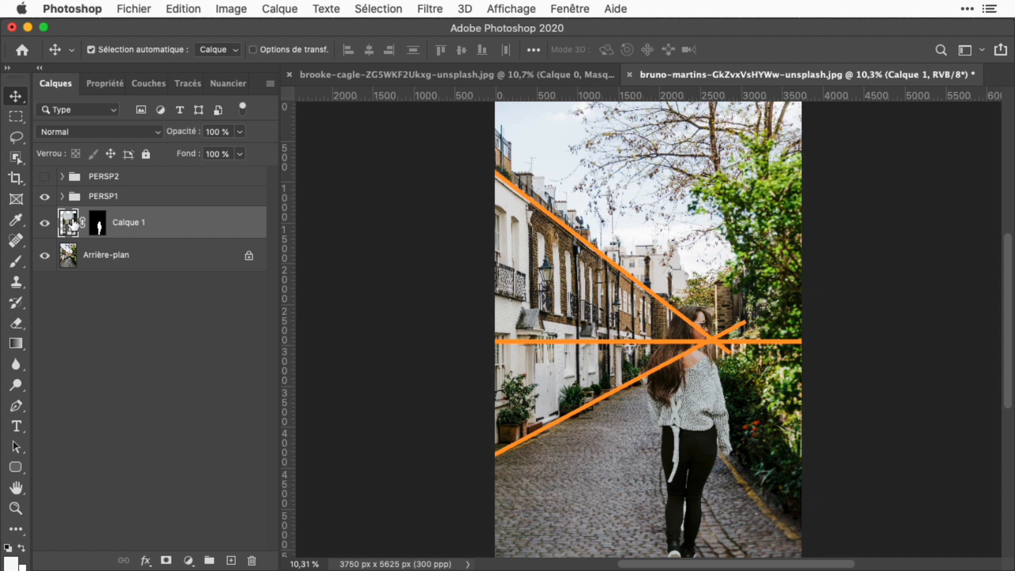
{"action": "key", "text": "super+t"}
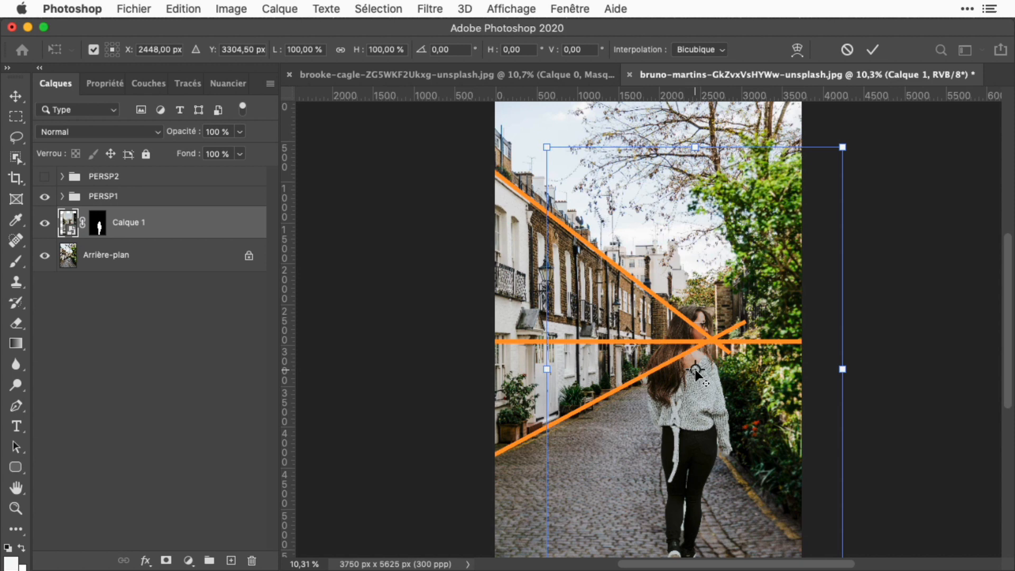
{"action": "left_click_drag", "start_coordinate": [696, 371], "coordinate": [713, 341]}
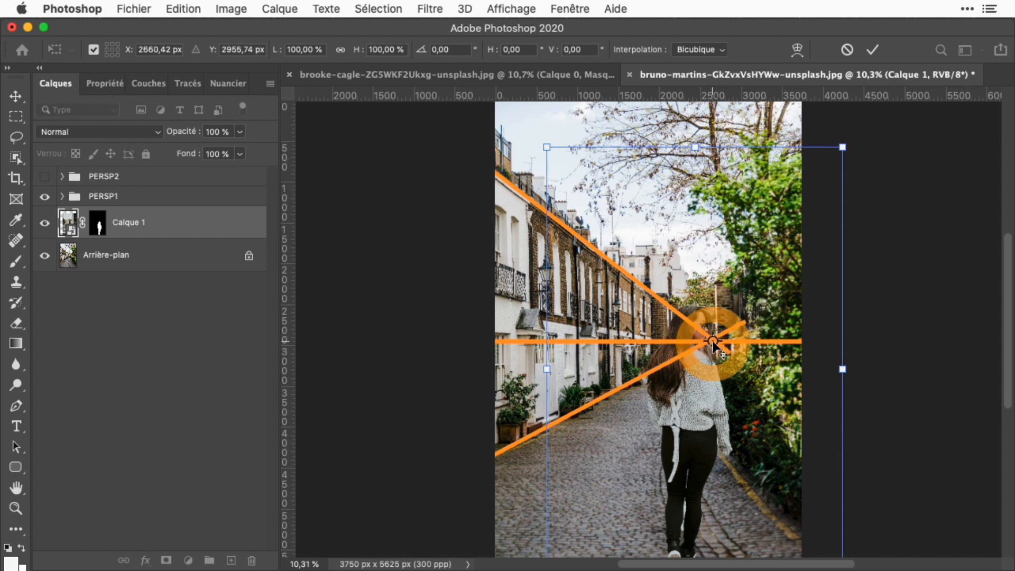
- Scale Calque 1 proportionally to about 91.82% around the vanishing point, apply it, and hide the PERSP1 group
{"action": "left_click", "coordinate": [843, 147]}
{"action": "mouse_move", "coordinate": [843, 148]}
{"action": "left_mouse_down"}
{"action": "mouse_move", "coordinate": [817, 180]}
{"action": "mouse_move", "coordinate": [830, 159]}
{"action": "left_mouse_up"}
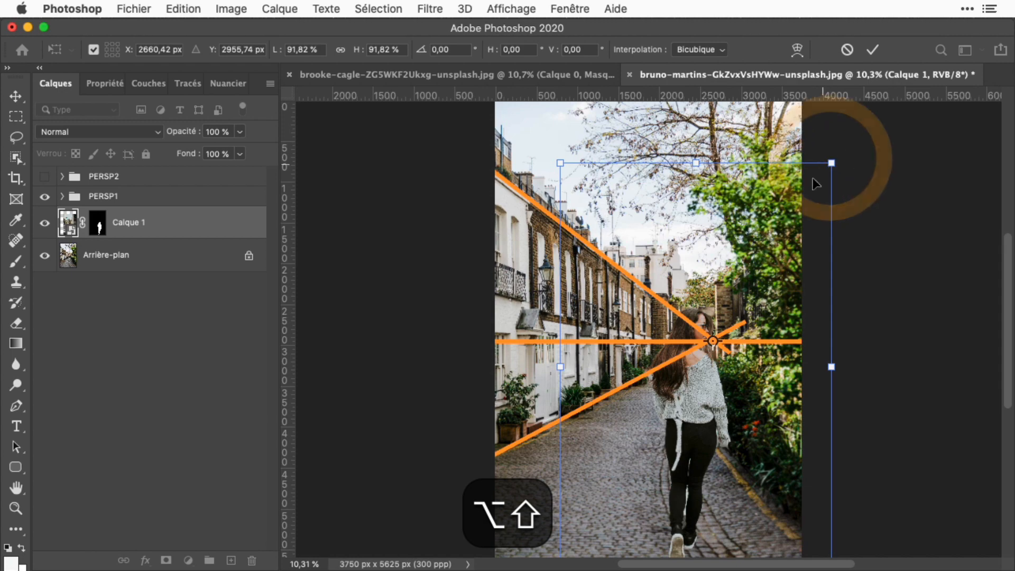
{"action": "left_click", "coordinate": [45, 197]}
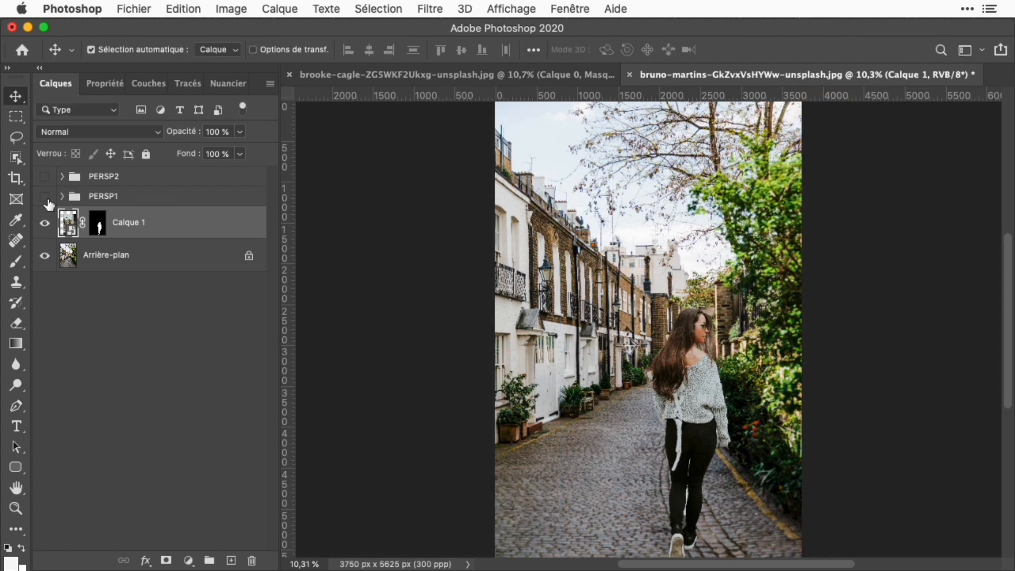